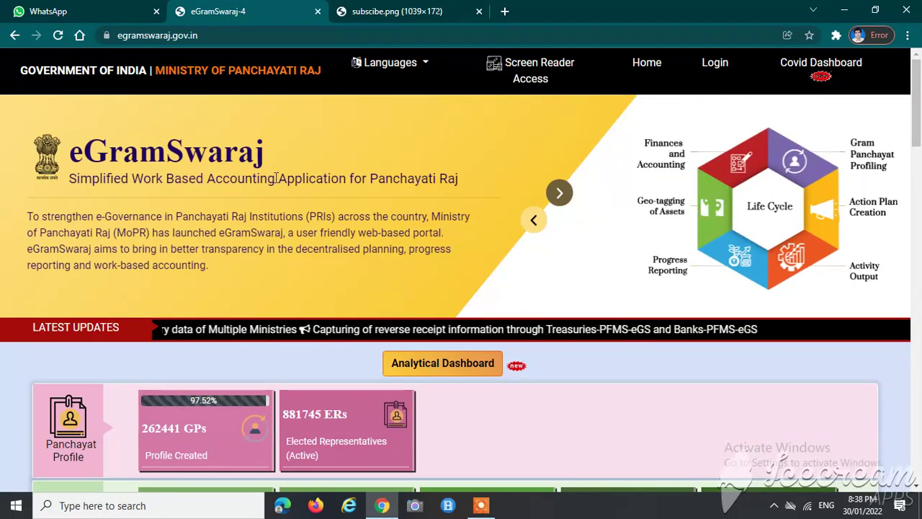
Log in to the eGramSwaraj portal with the prefilled username and password and the displayed captcha
left_click(714, 62)
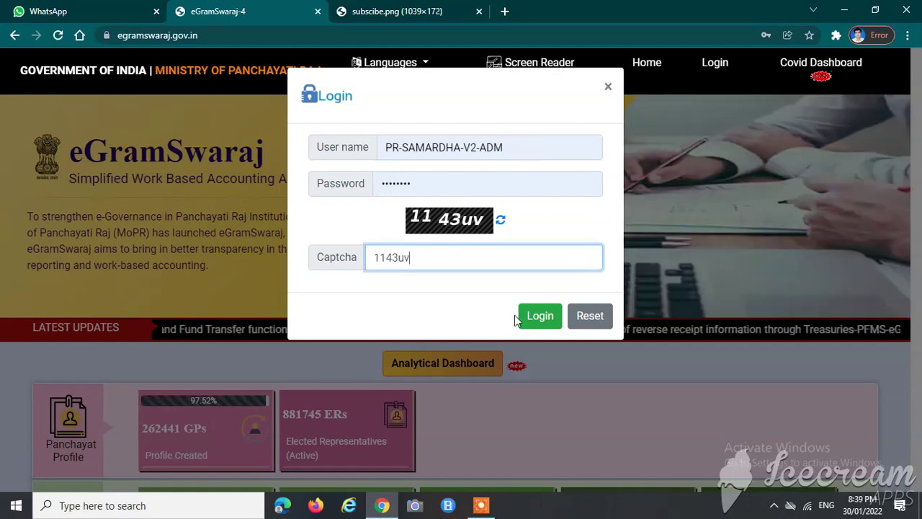
left_click(537, 320)
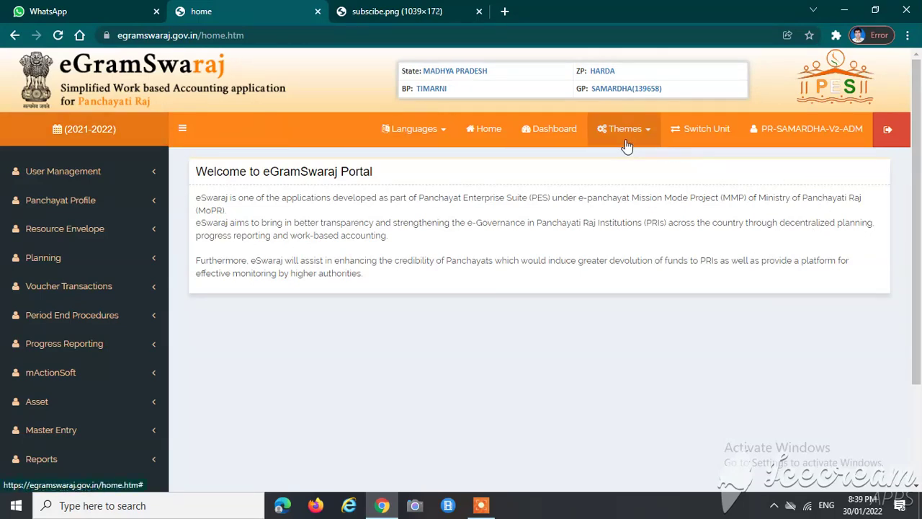
Switch the assigned unit to financial year 2022-2023 and submit the change
left_click(692, 132)
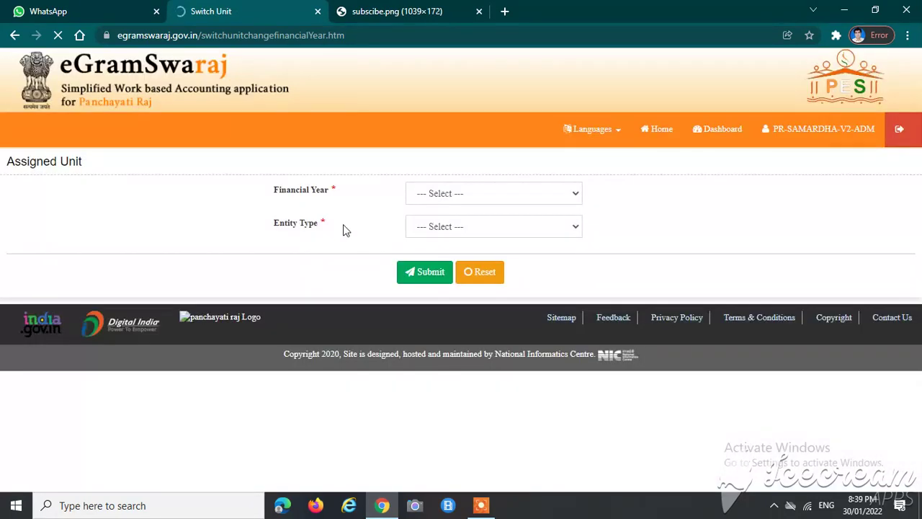
left_click_drag(295, 191, 320, 203)
left_click(445, 193)
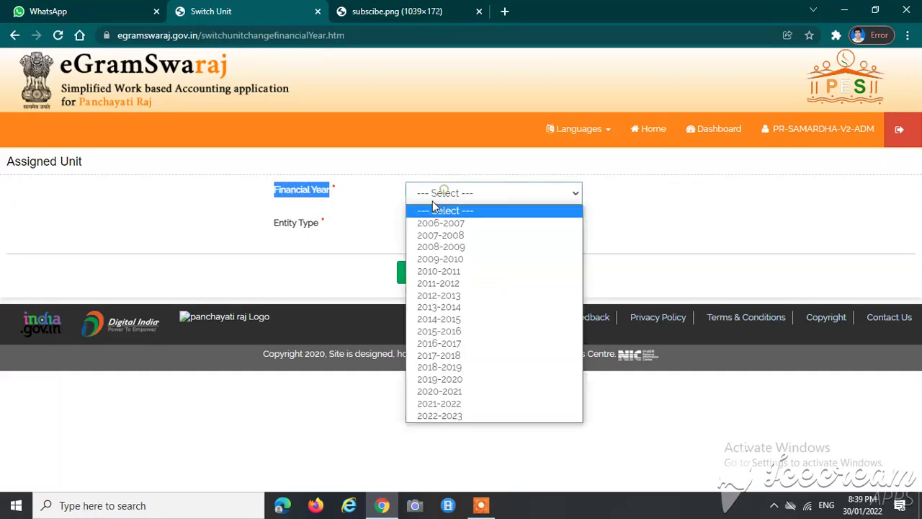
left_click(430, 416)
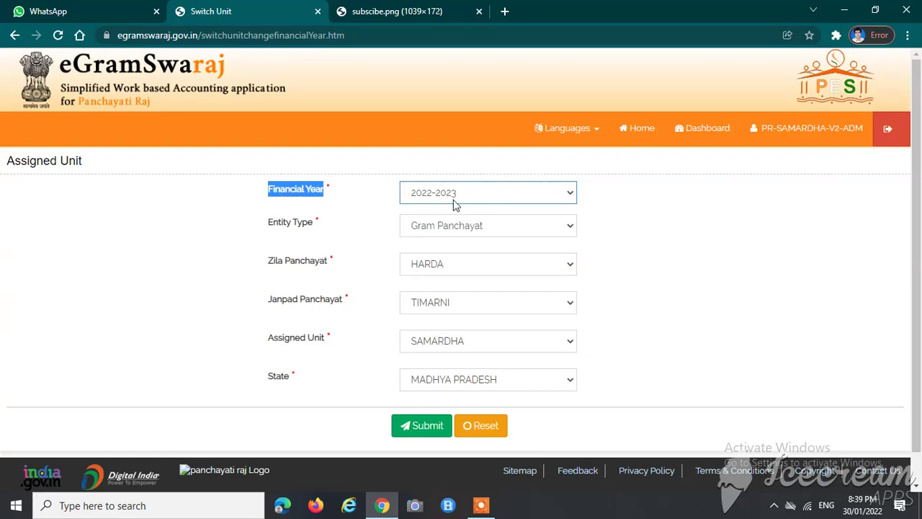
left_click(420, 426)
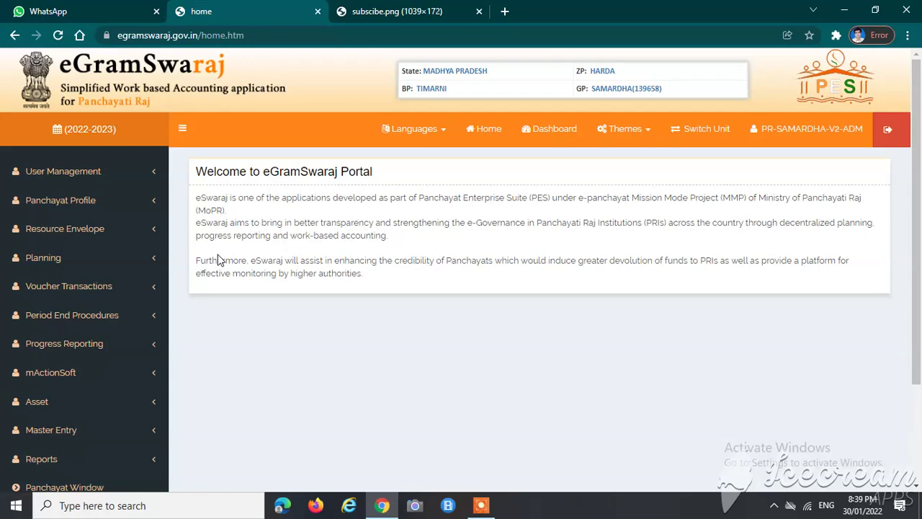
Open the management page for action plans and check the available Plan Status options
left_click(49, 267)
left_click(46, 318)
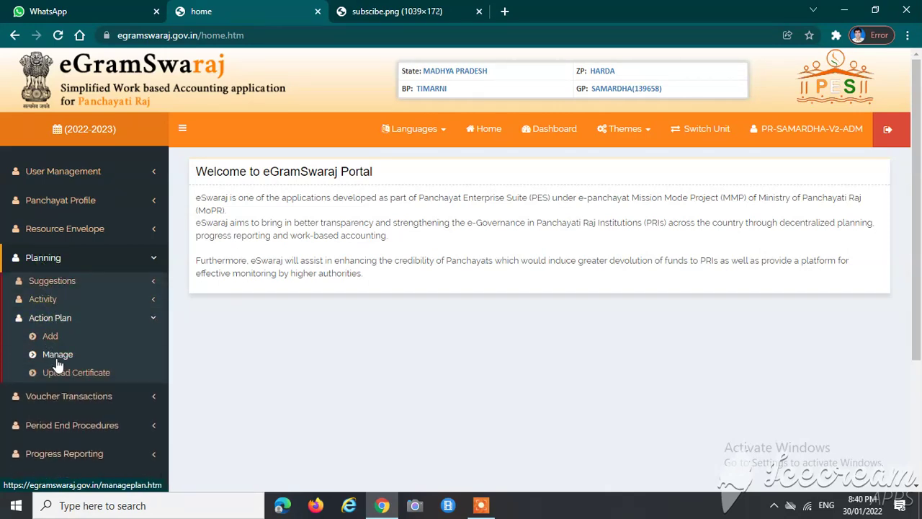
left_click(55, 358)
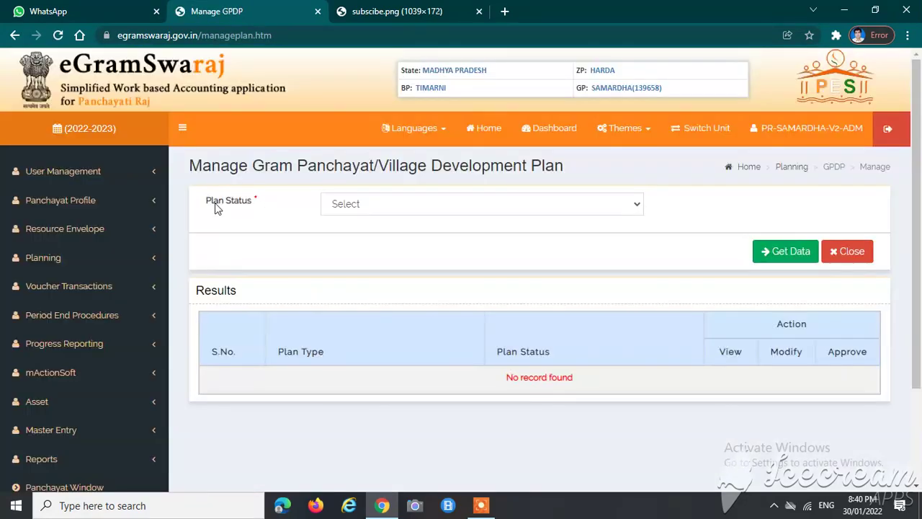
left_click_drag(215, 202, 308, 210)
left_click(336, 205)
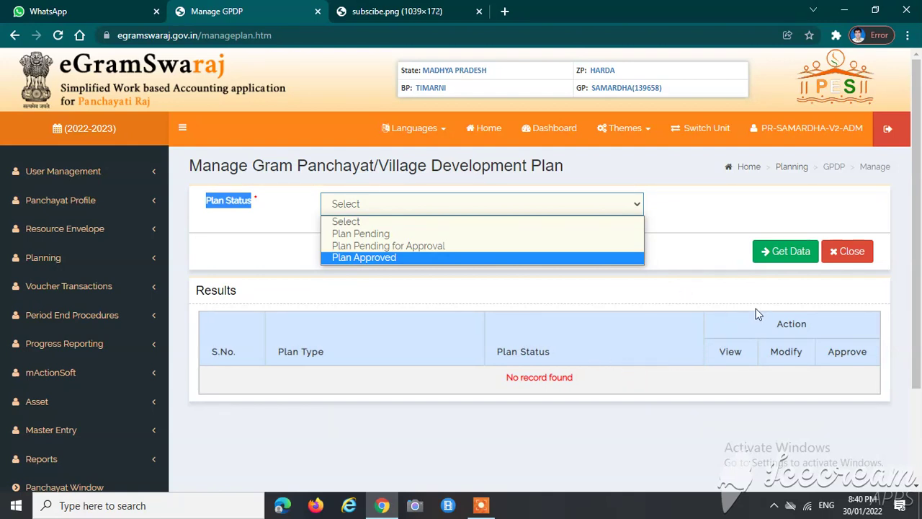
left_click(222, 249)
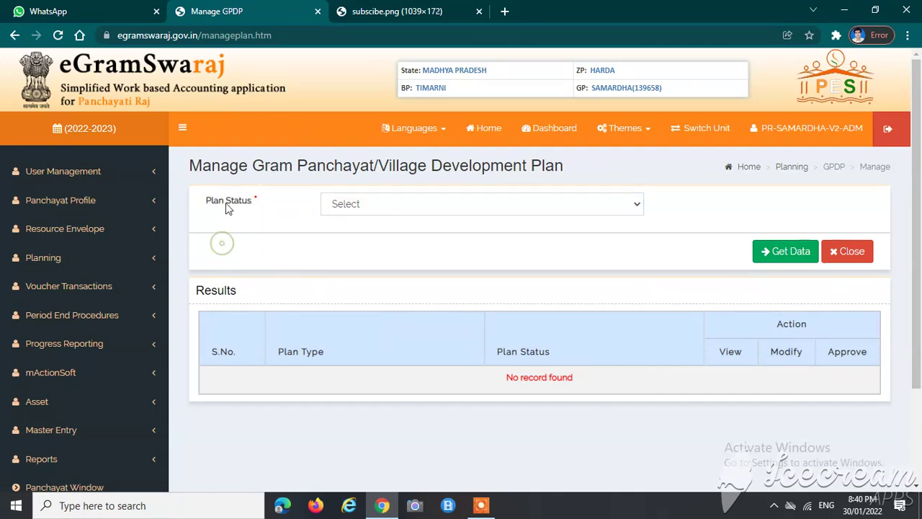
Open the management page for planning activities and list the Public Works activities
left_click(45, 260)
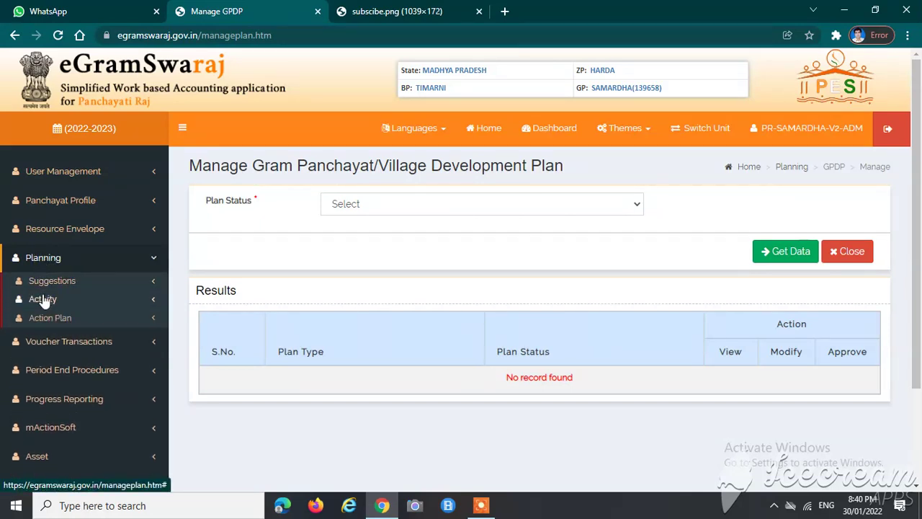
left_click(42, 299)
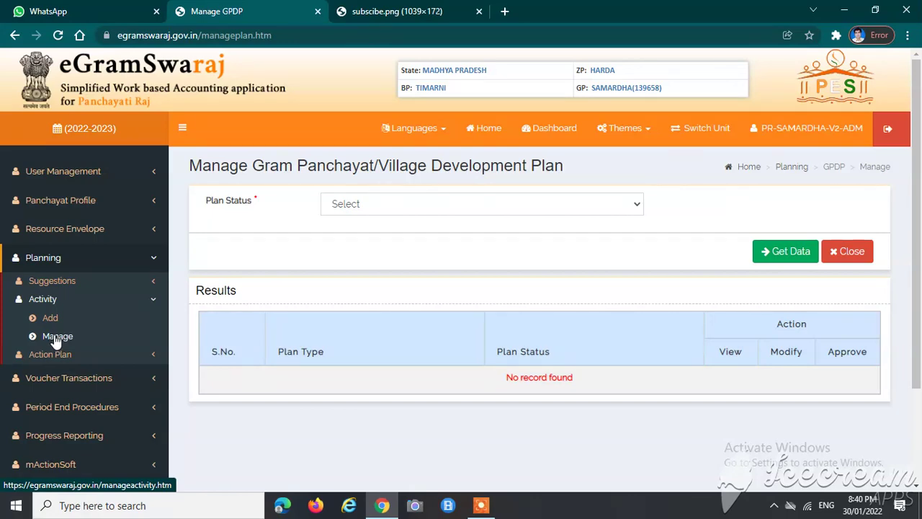
left_click(54, 338)
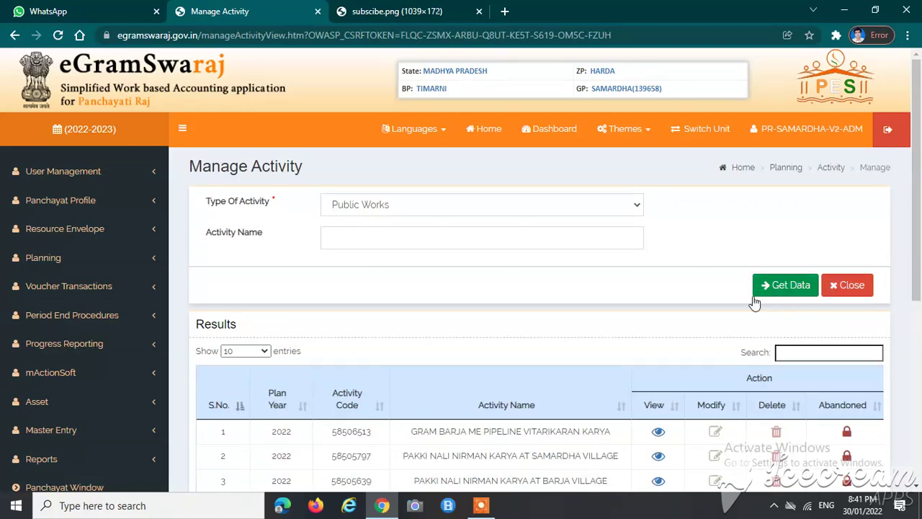
Look through all three pages of the Public Works activity list
scroll(353, 305, "down", 2)
scroll(336, 300, "down", 2)
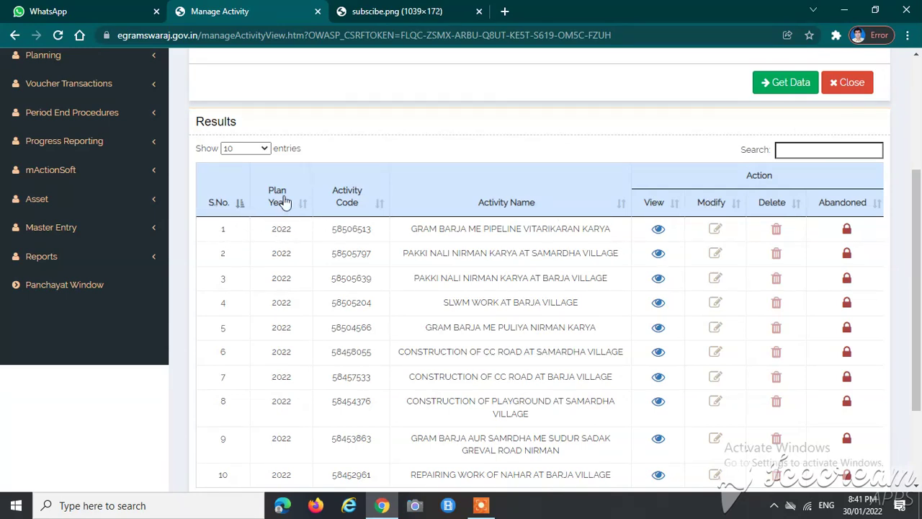
triple_click(480, 229)
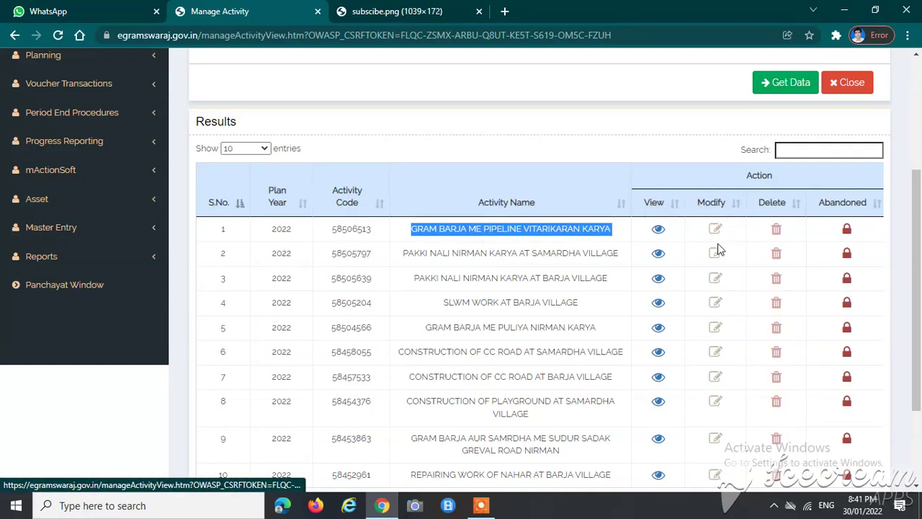
scroll(717, 311, "down", 2)
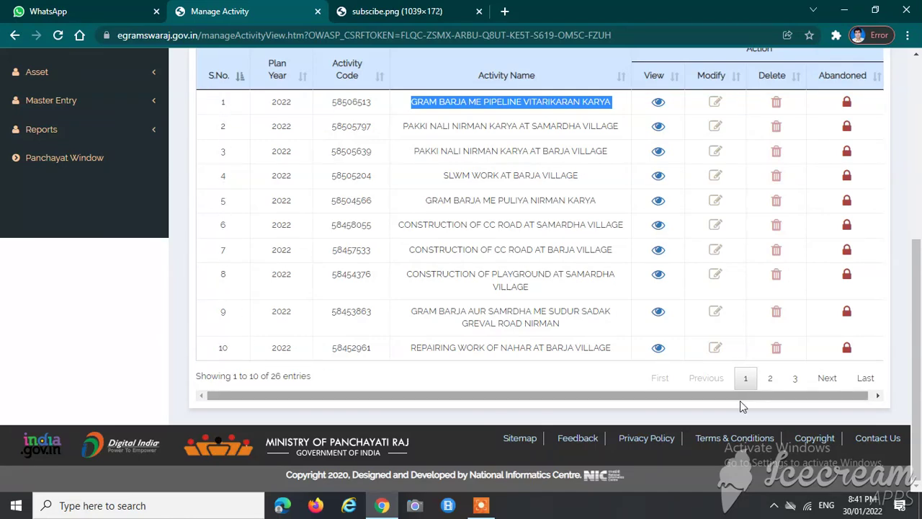
left_click(768, 379)
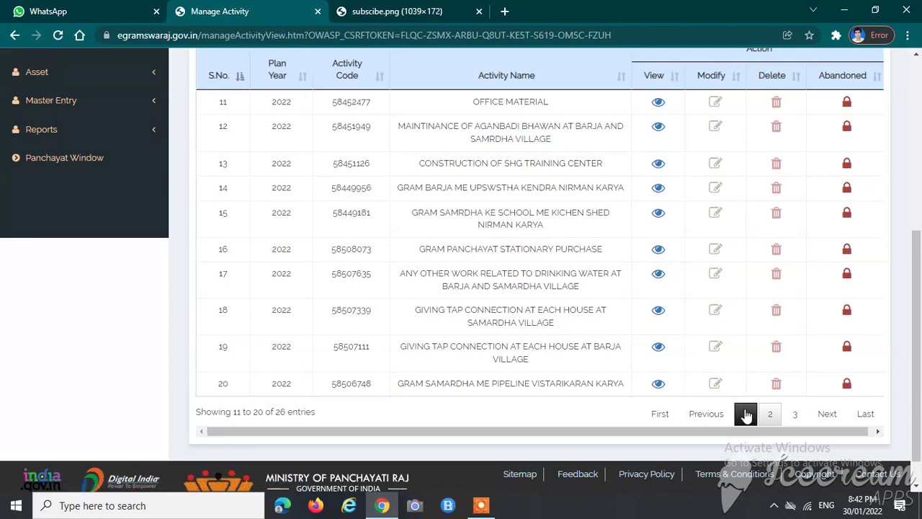
left_click(794, 415)
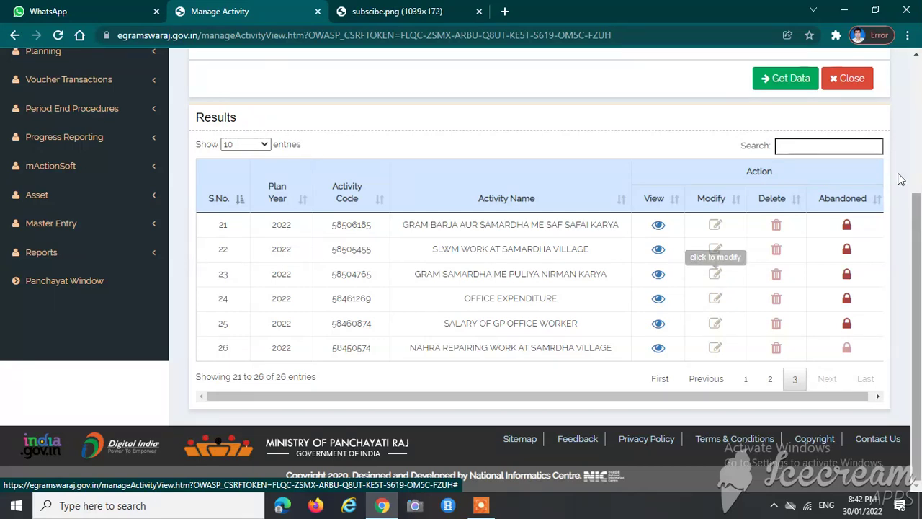
View the activity SLWM WORK AT SAMARDHA VILLAGE and review its general details
left_click(660, 256)
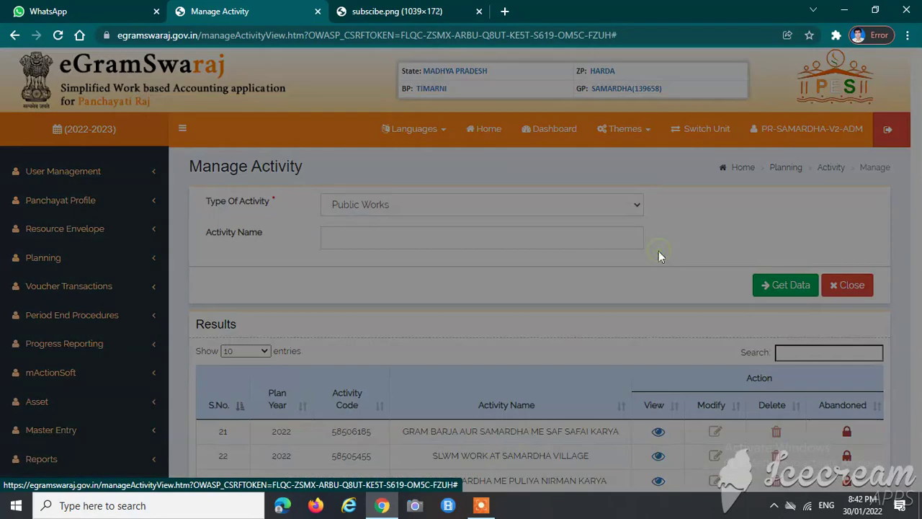
triple_click(333, 84)
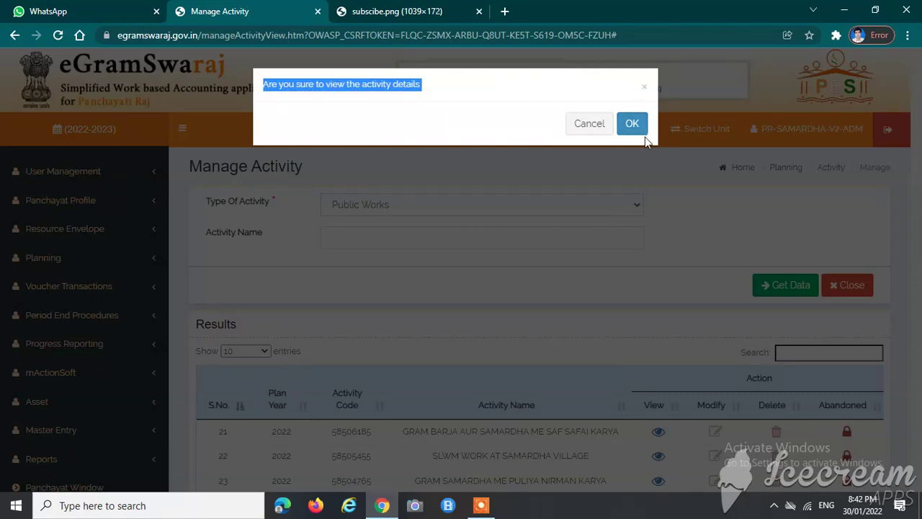
left_click(628, 123)
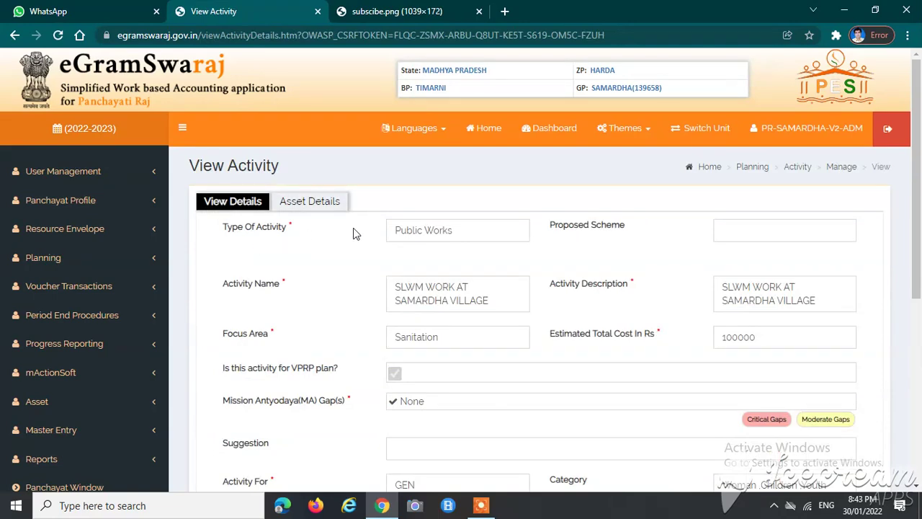
scroll(548, 319, "down", 5)
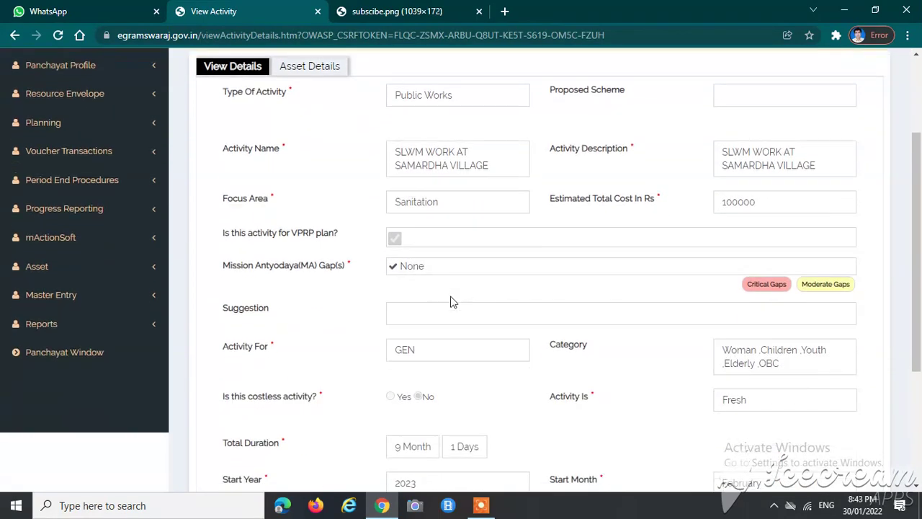
scroll(516, 338, "down", 1)
scroll(453, 359, "up", 5)
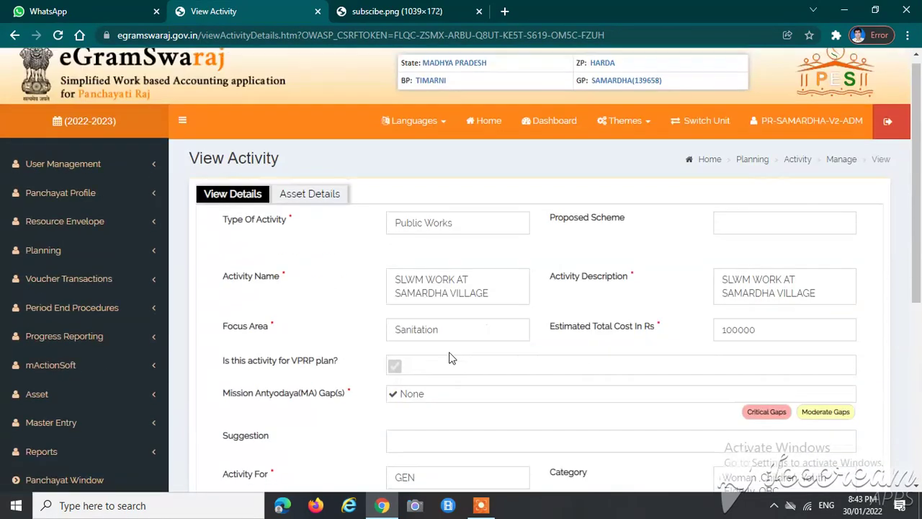
Examine the asset details of the SLWM WORK AT SAMARDHA VILLAGE activity
left_click(304, 208)
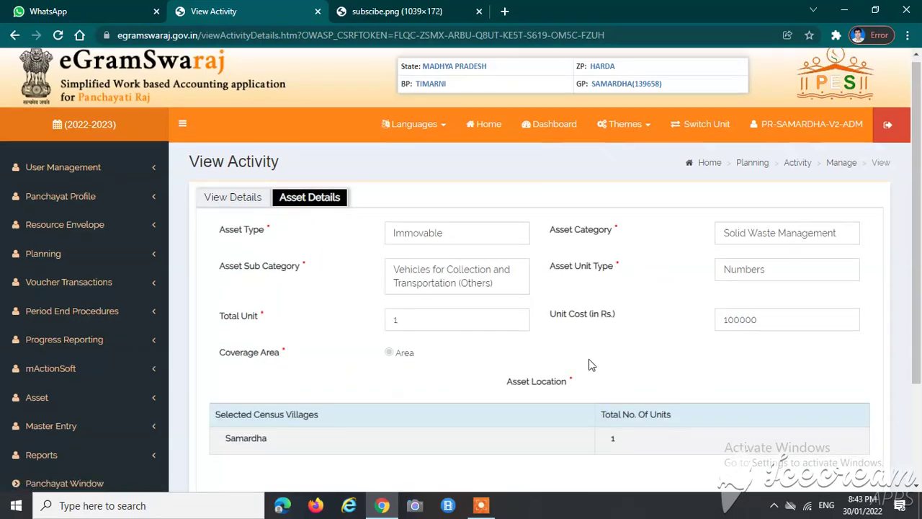
scroll(619, 353, "down", 2)
scroll(358, 321, "up", 2)
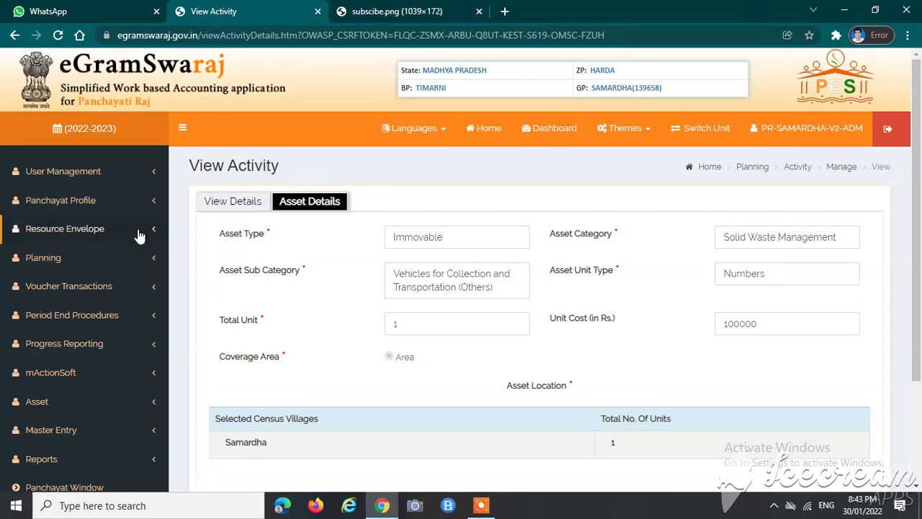
Start adding a new planning activity and set its Focus Area to Sanitation
left_click(43, 263)
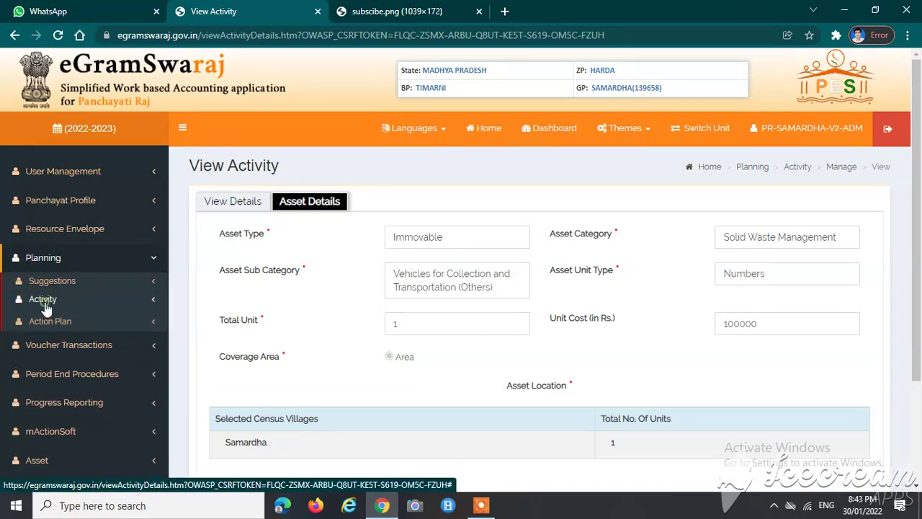
left_click(44, 301)
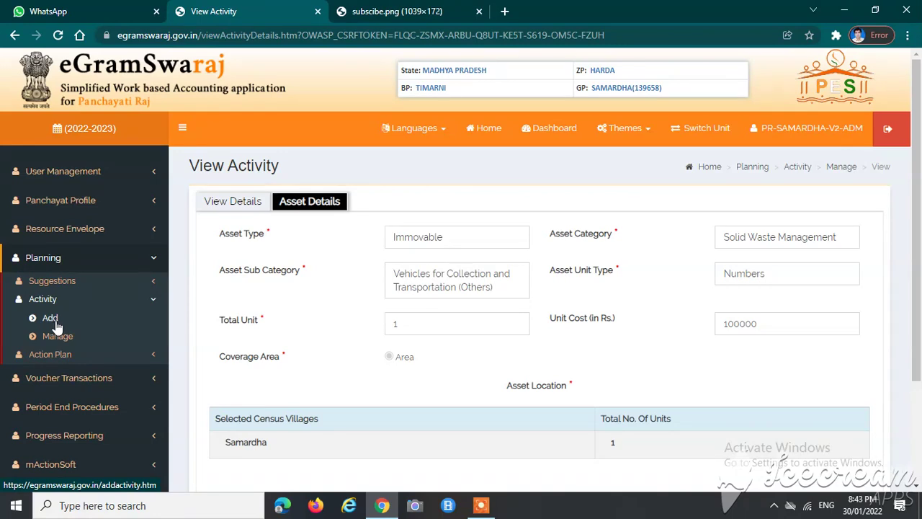
left_click(50, 319)
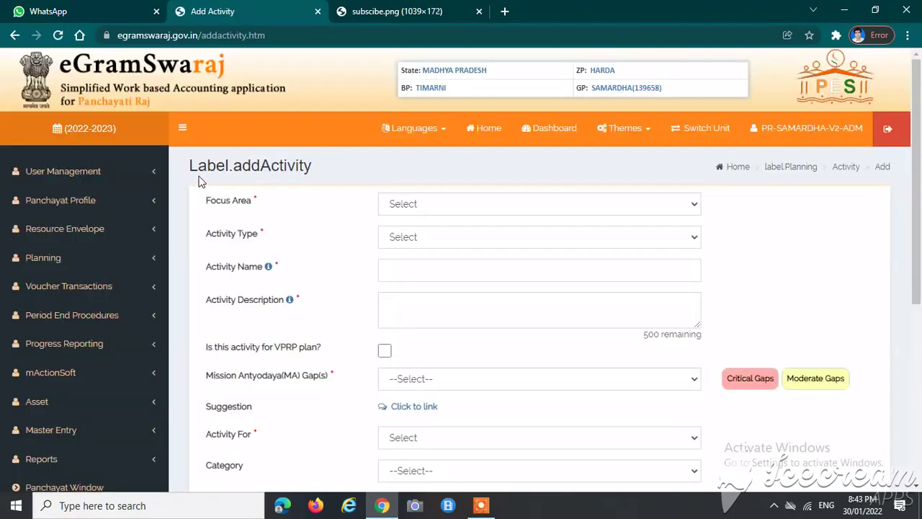
left_click_drag(220, 200, 263, 205)
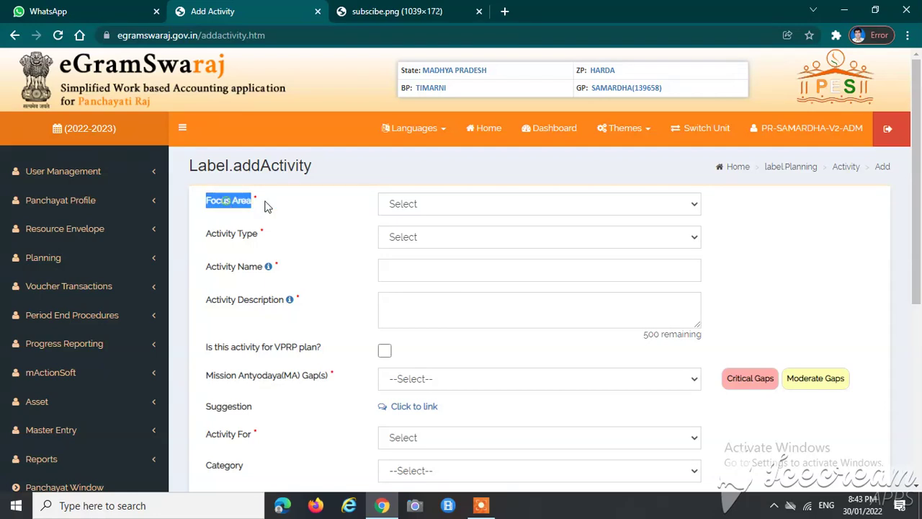
left_click(409, 206)
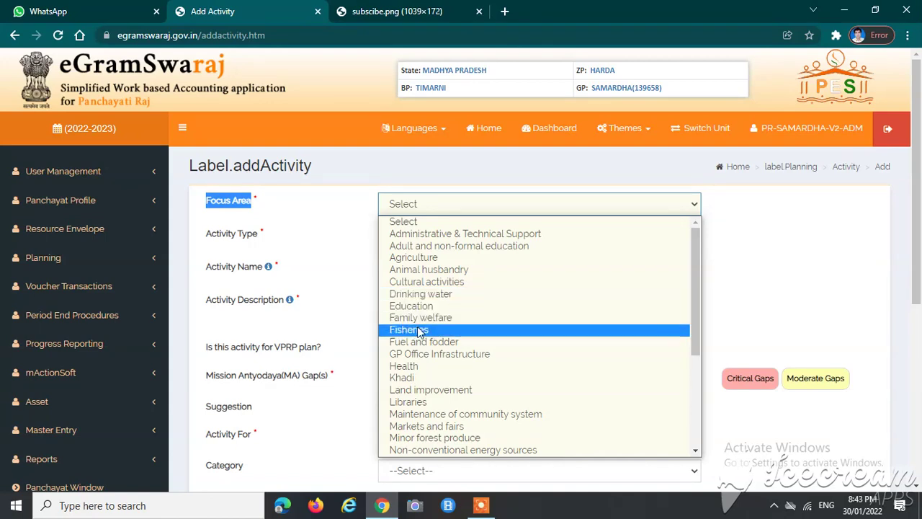
key("s")
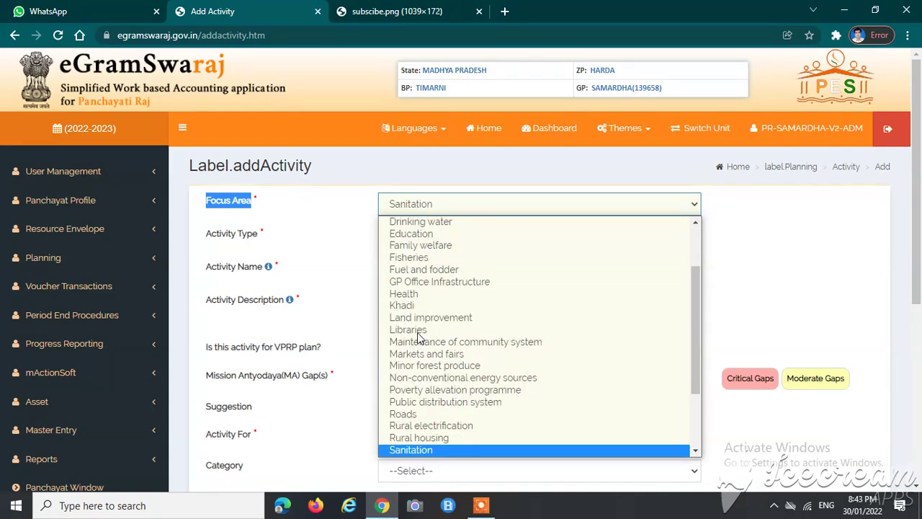
key("Return")
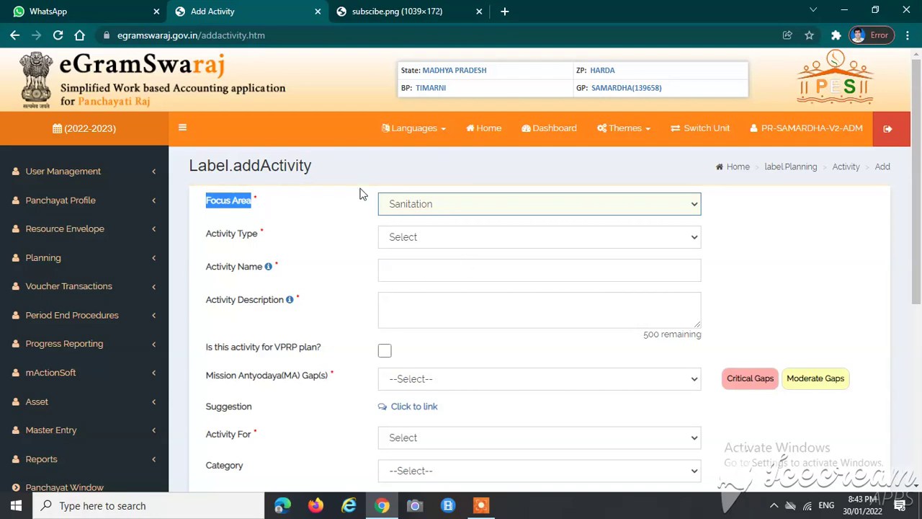
Set the new Sanitation activity's Activity Type to Public Works
left_click(391, 240)
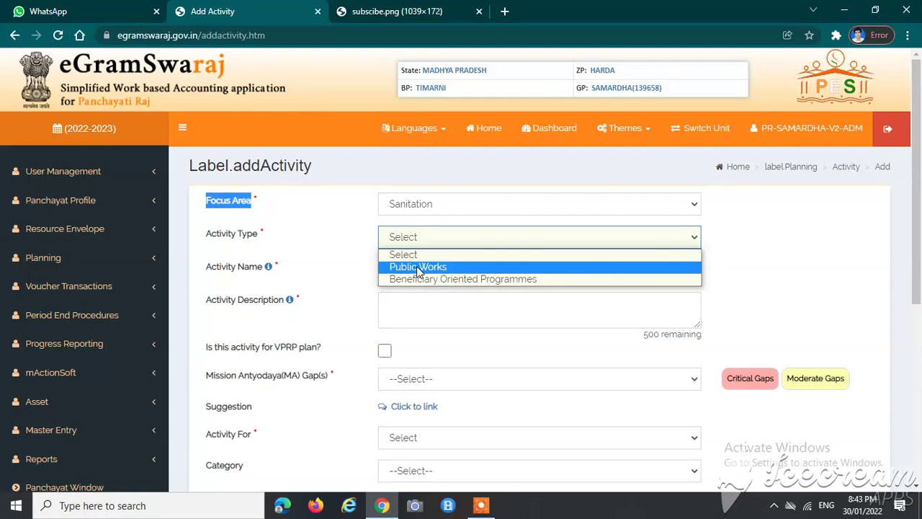
left_click(271, 239)
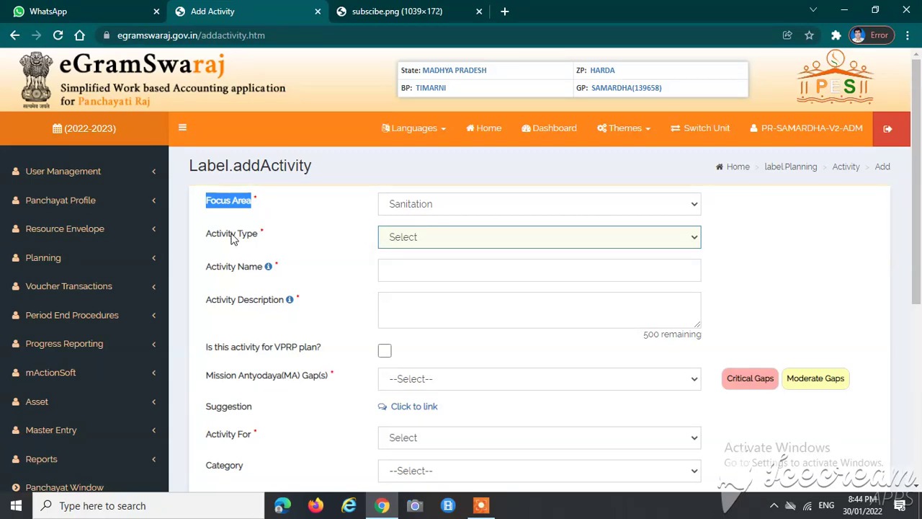
triple_click(235, 238)
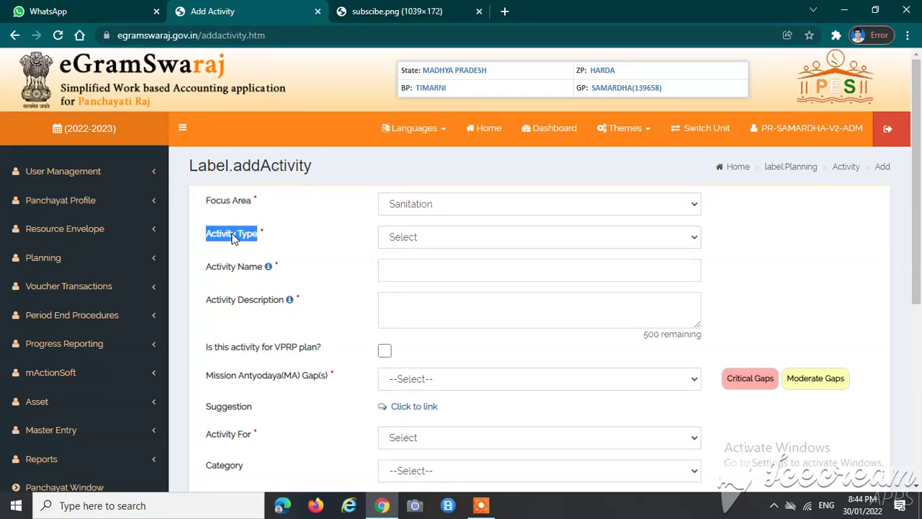
left_click(410, 241)
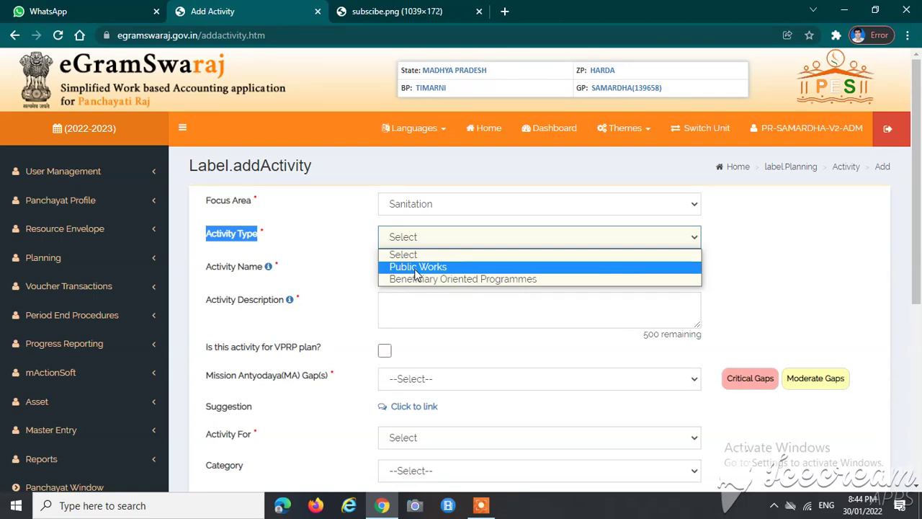
left_click(248, 208)
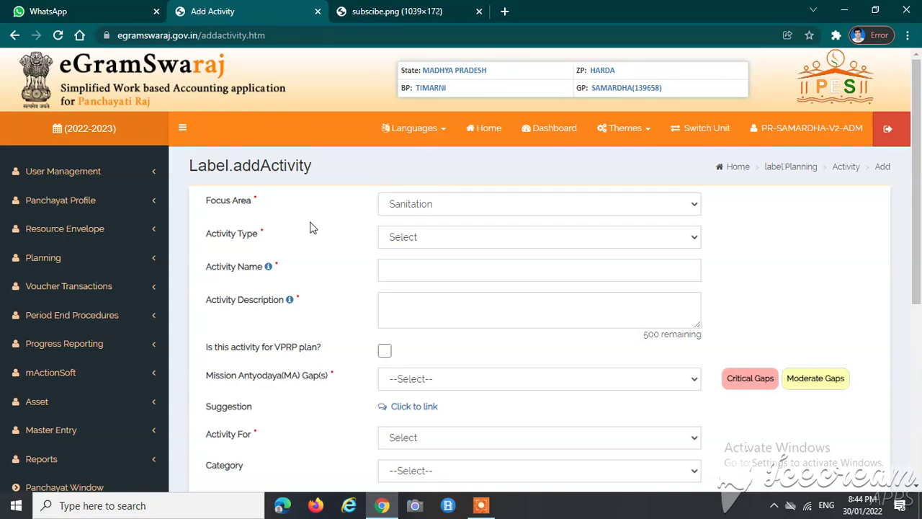
triple_click(238, 205)
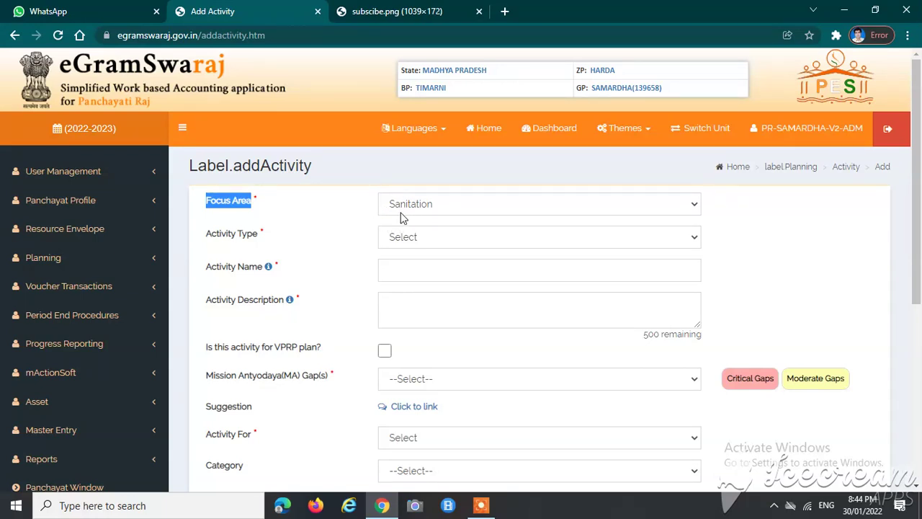
left_click(409, 238)
left_click(416, 264)
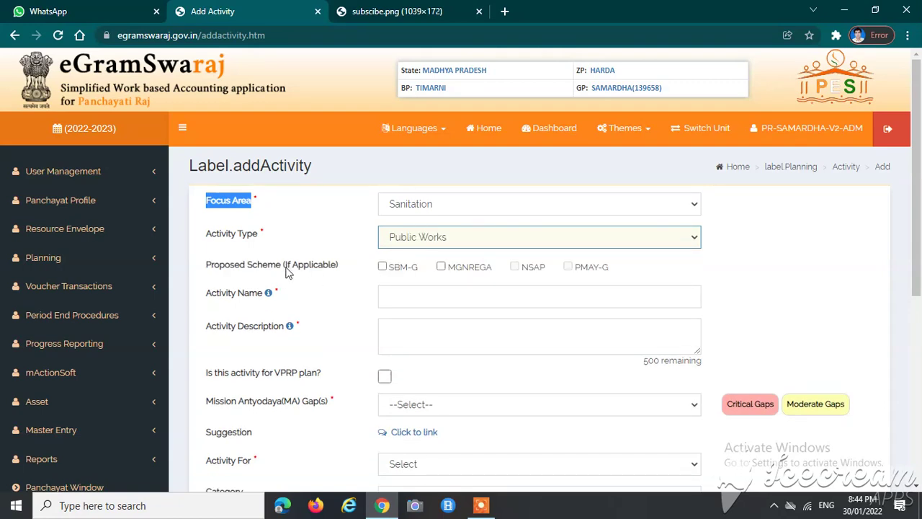
Enter "slwm work" as both the activity name and the activity description
left_click(453, 297)
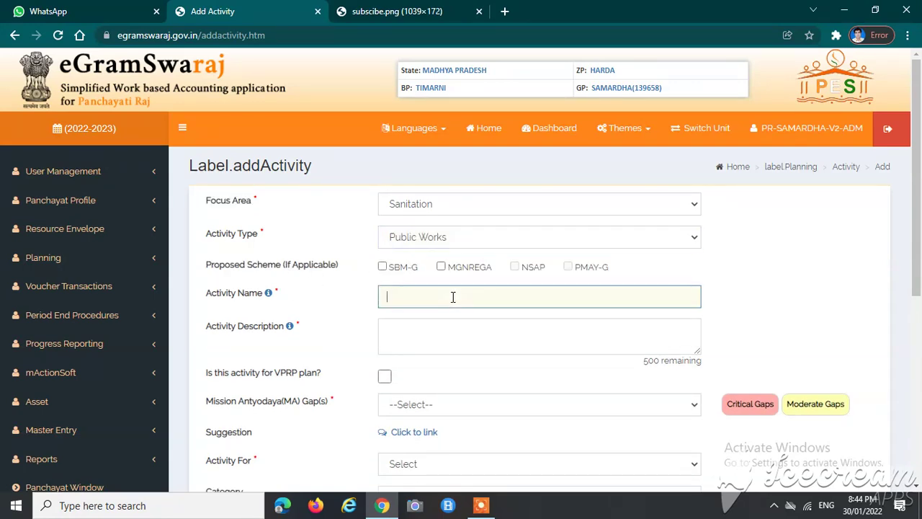
type("slwm work")
key("Tab")
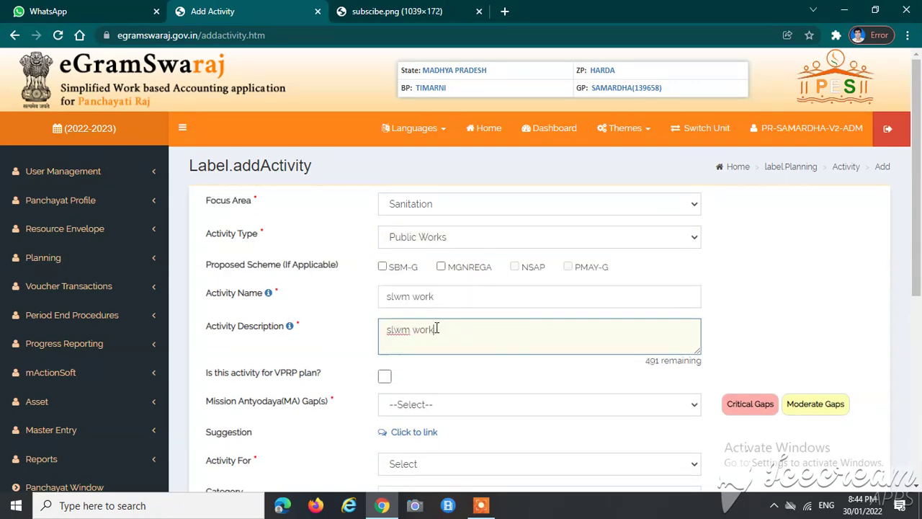
Mark the activity as part of the VPRP plan and set its Mission Antyodaya gap to None
scroll(419, 350, "down", 1)
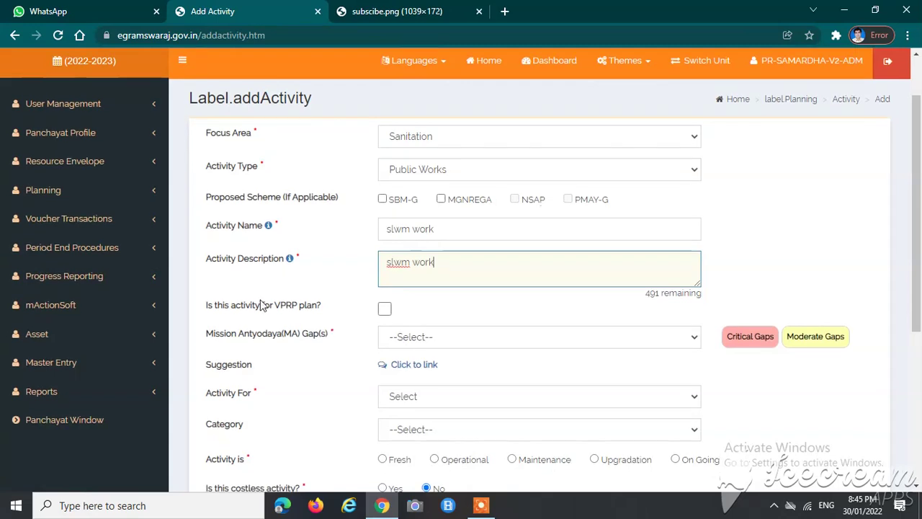
triple_click(299, 314)
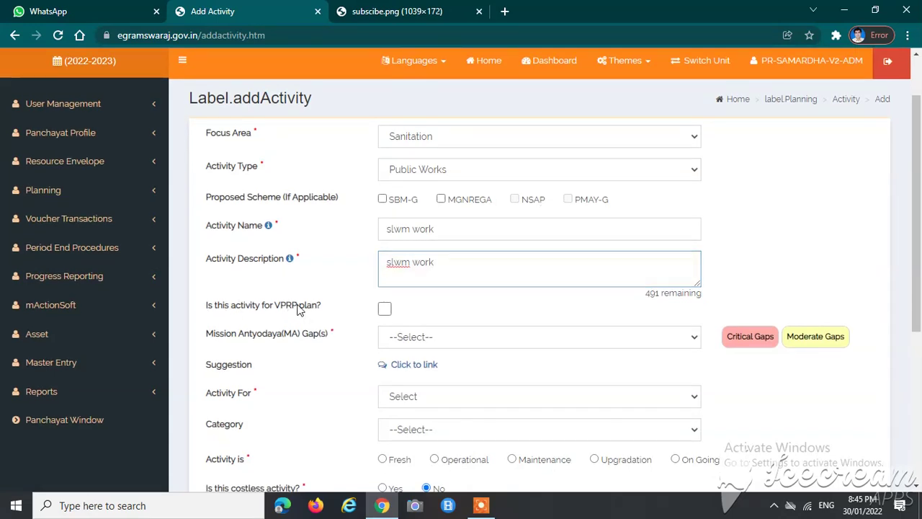
left_click(382, 311)
left_click(291, 318)
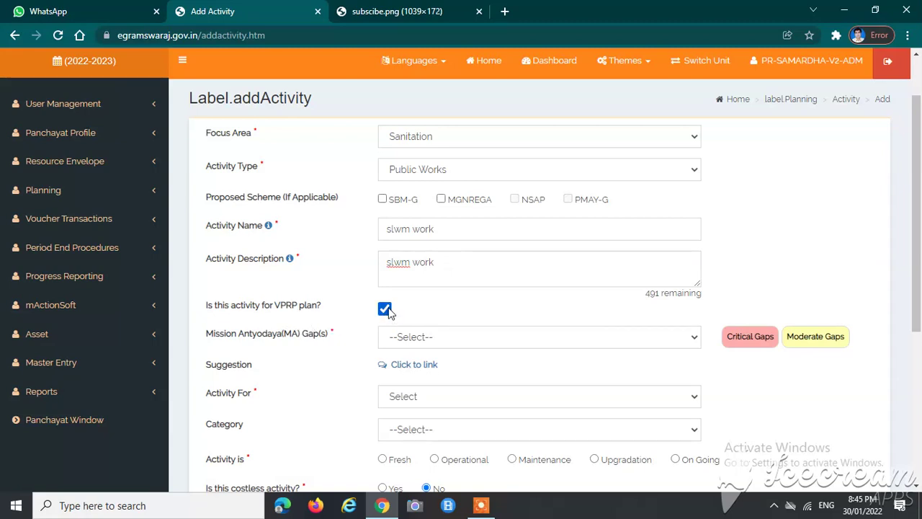
left_click(431, 339)
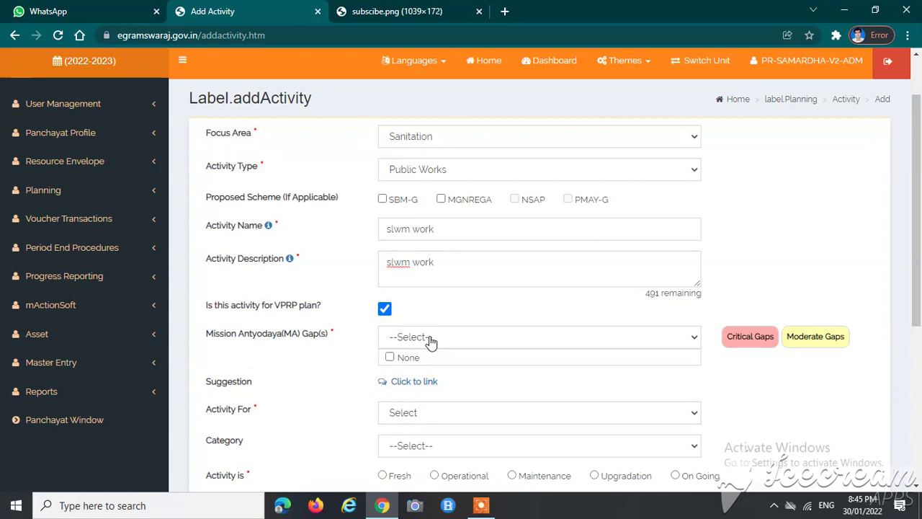
left_click(391, 356)
Set Activity For to GEN and include all beneficiary groups in the Category
scroll(408, 364, "down", 3)
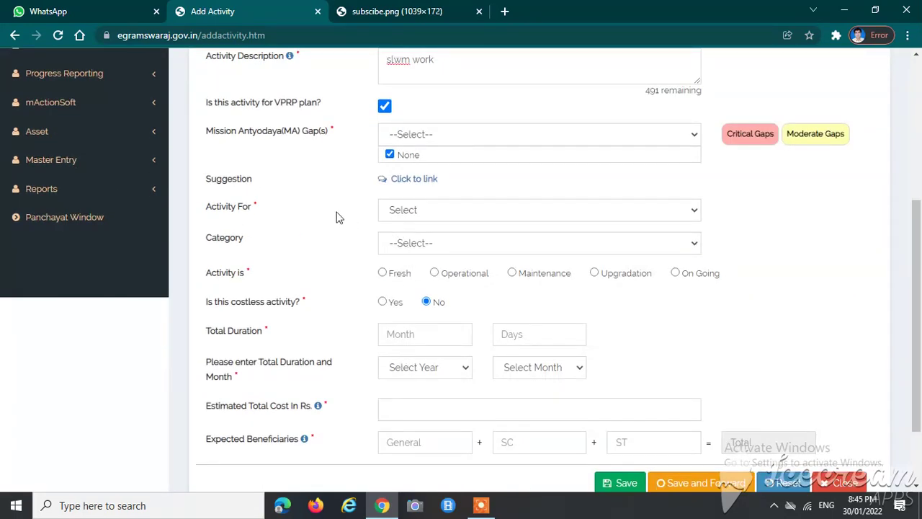
left_click(406, 216)
left_click(400, 262)
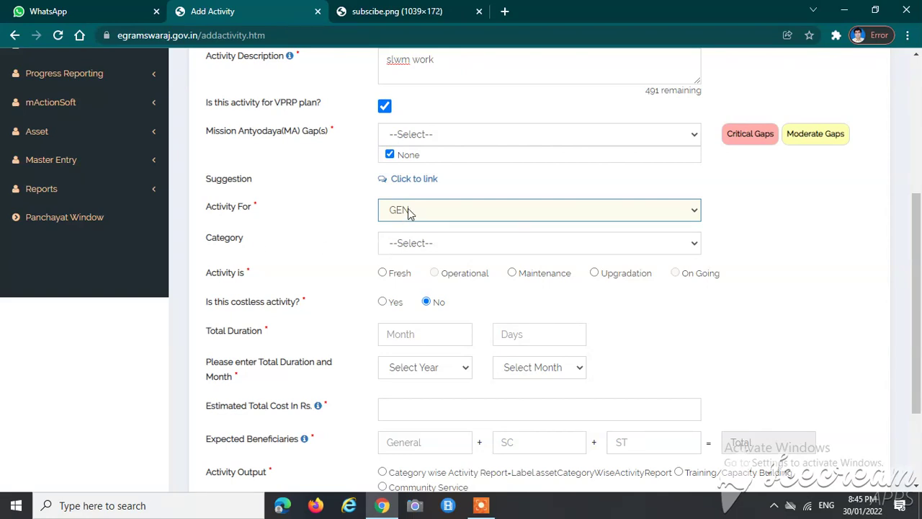
left_click(396, 245)
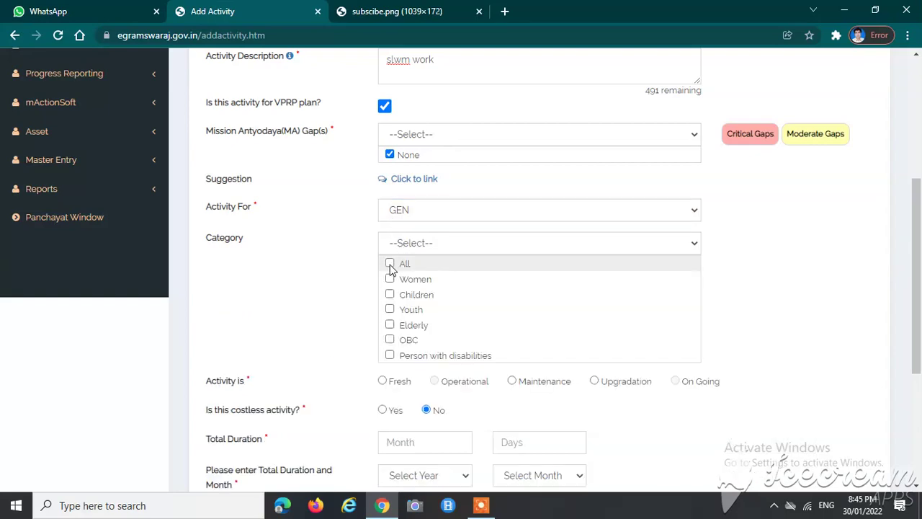
left_click(401, 263)
Classify the activity as Fresh and set its total duration to 4 months and 5 days
scroll(418, 324, "down", 2)
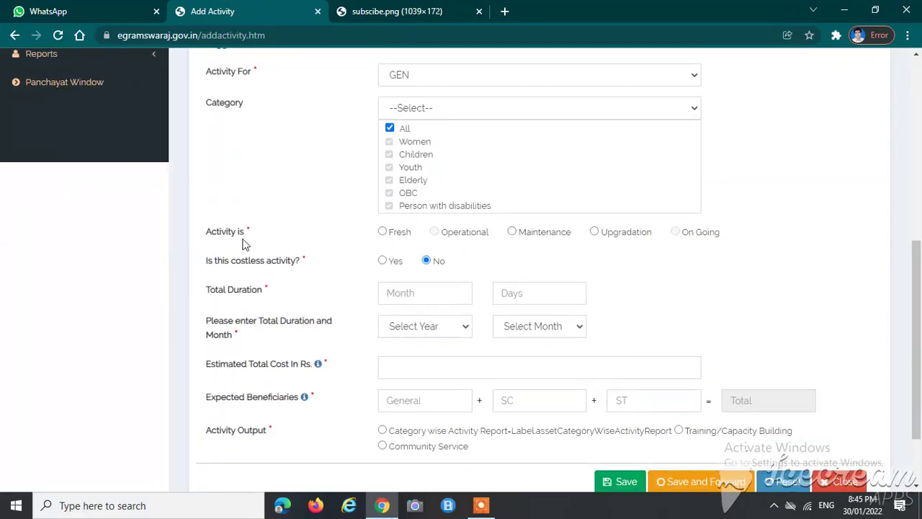
left_click(383, 232)
left_click(398, 295)
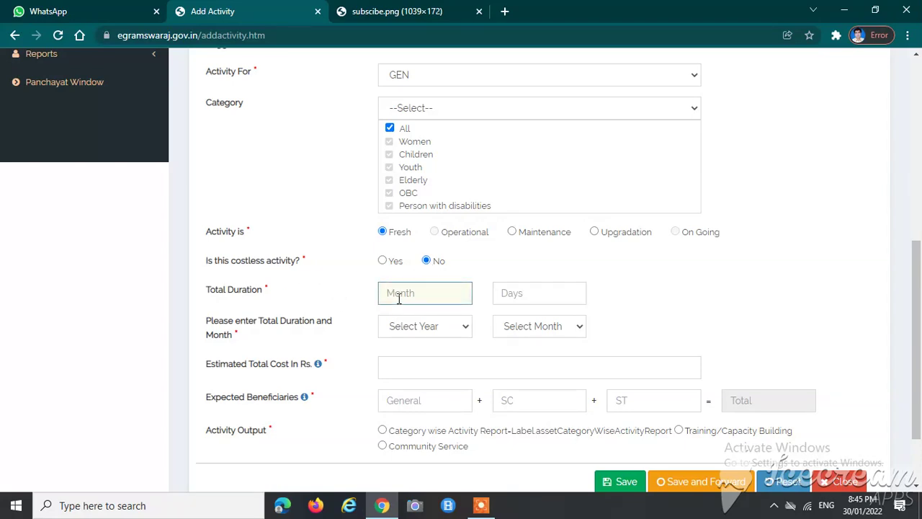
type("4")
key("Tab")
type("5")
Set the activity's year to 2022 and its month to July
left_click(418, 326)
left_click(422, 367)
left_click(526, 332)
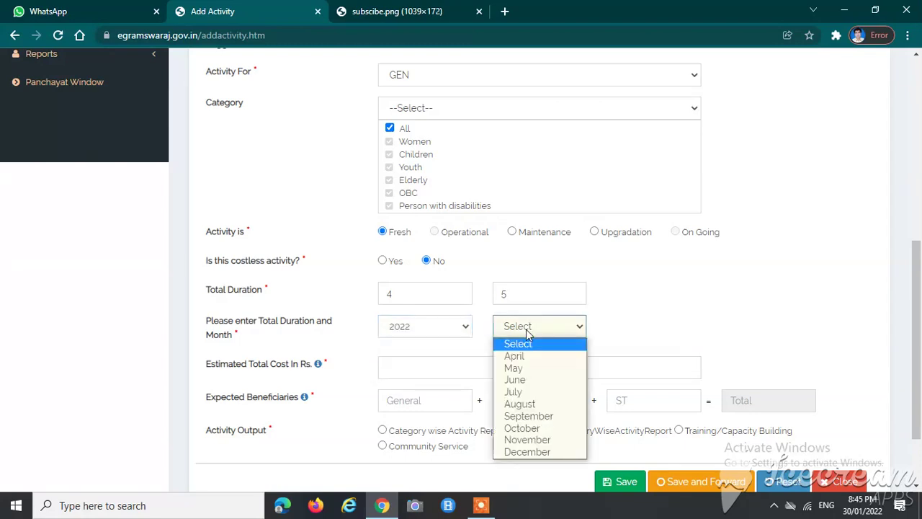
left_click(522, 391)
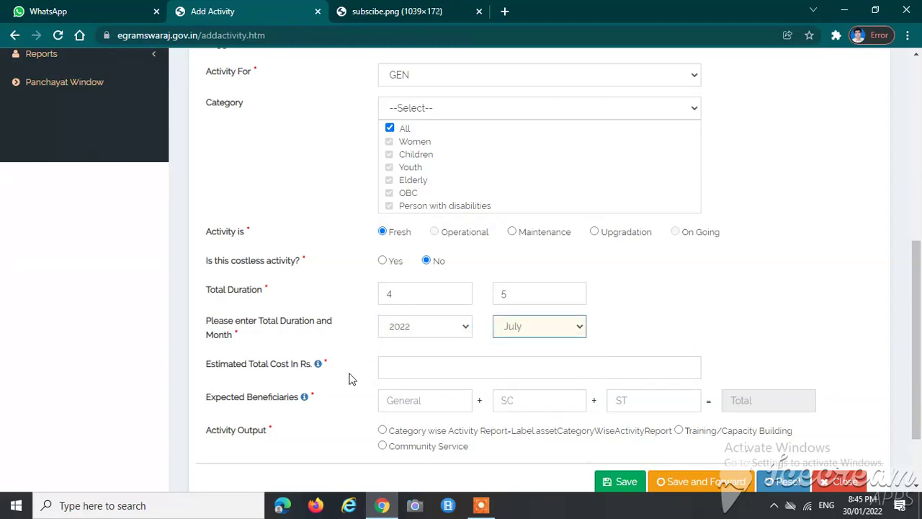
Enter an estimated total cost of Rs. 50000 and expected beneficiaries of 40 General, 50 SC and 60 ST
left_click(406, 368)
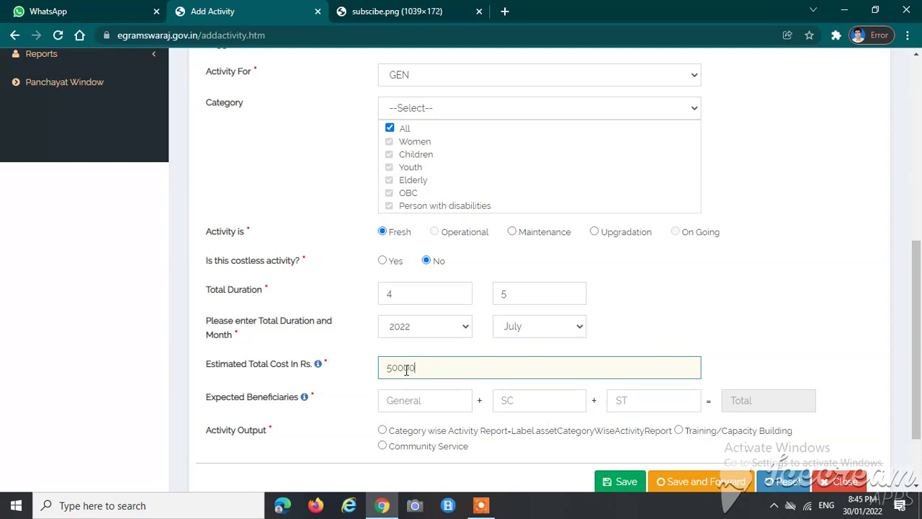
left_click(414, 405)
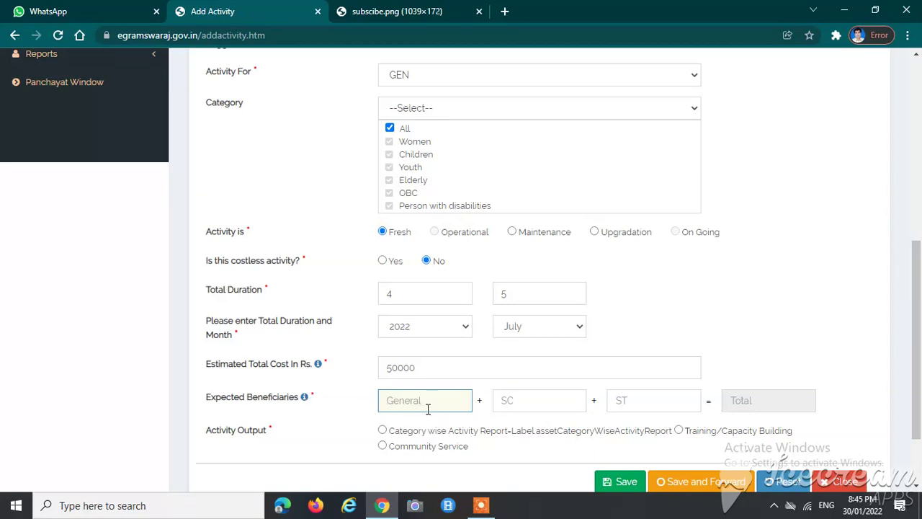
type("40")
key("Tab")
type("50")
key("Tab")
type("60")
Set the Activity Output to the Category wise Activity Report option to bring up the asset details form
scroll(454, 415, "down", 2)
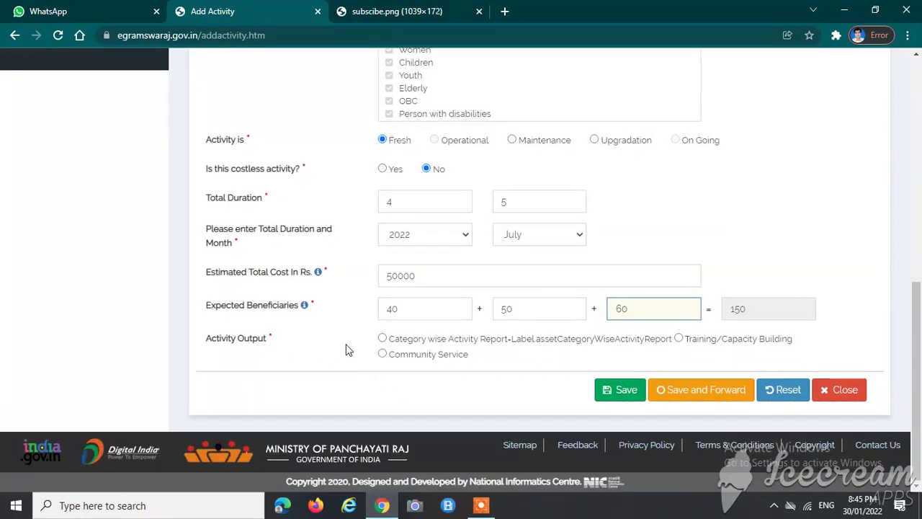
left_click(383, 338)
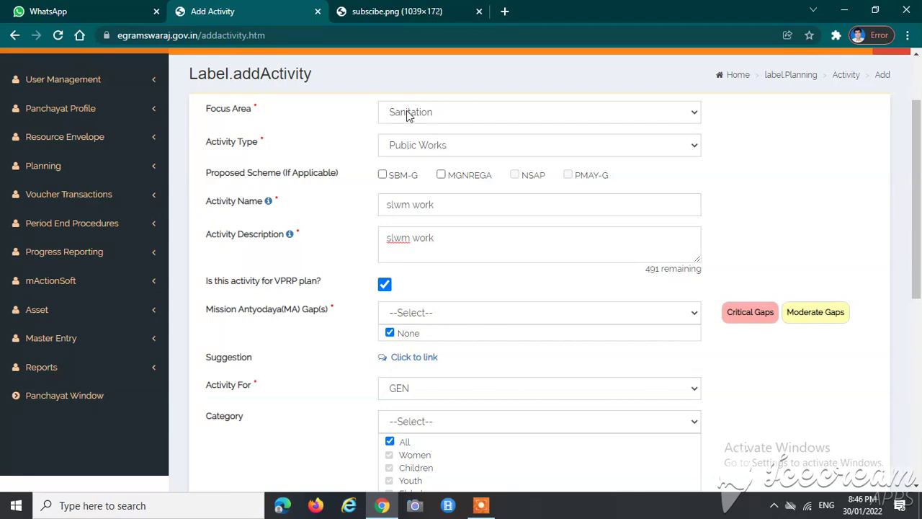
scroll(411, 238, "down", 6)
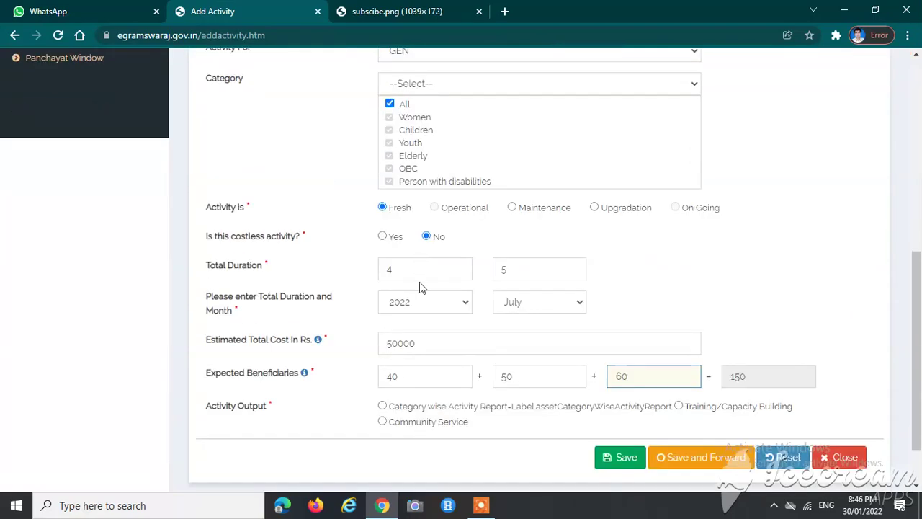
left_click(383, 339)
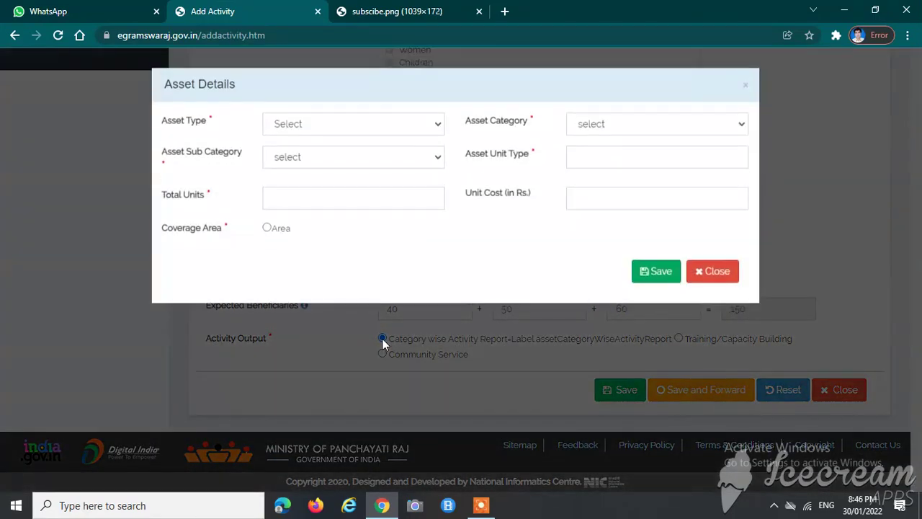
Define the asset as Immovable, with category Community Sanitation and sub category Community Sanitary Complex
left_click(291, 129)
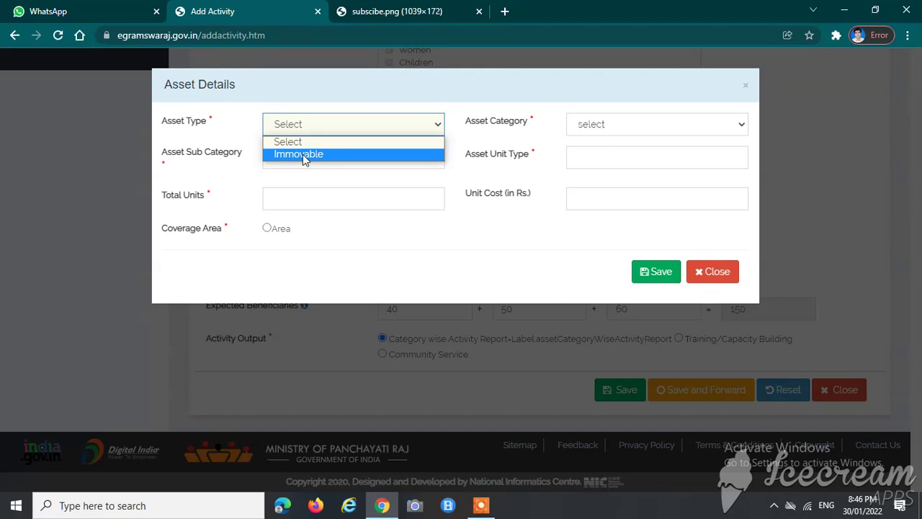
left_click(302, 154)
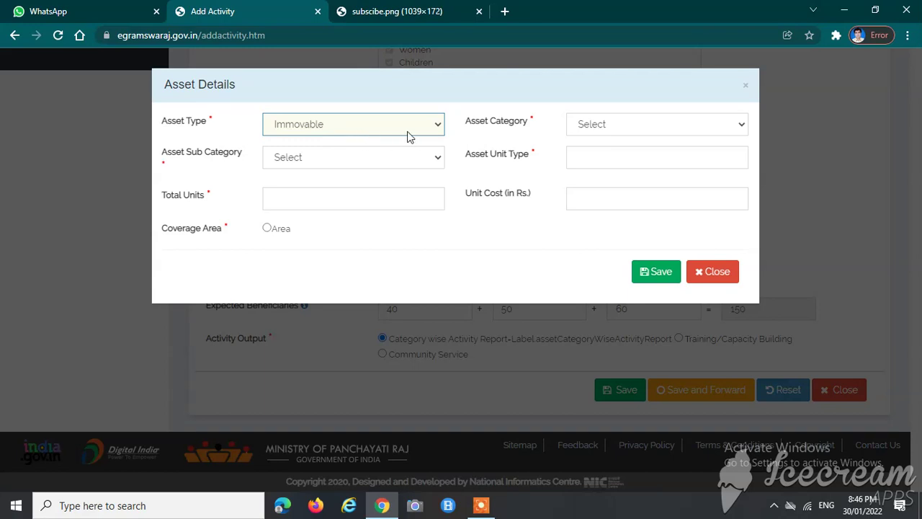
left_click(180, 130)
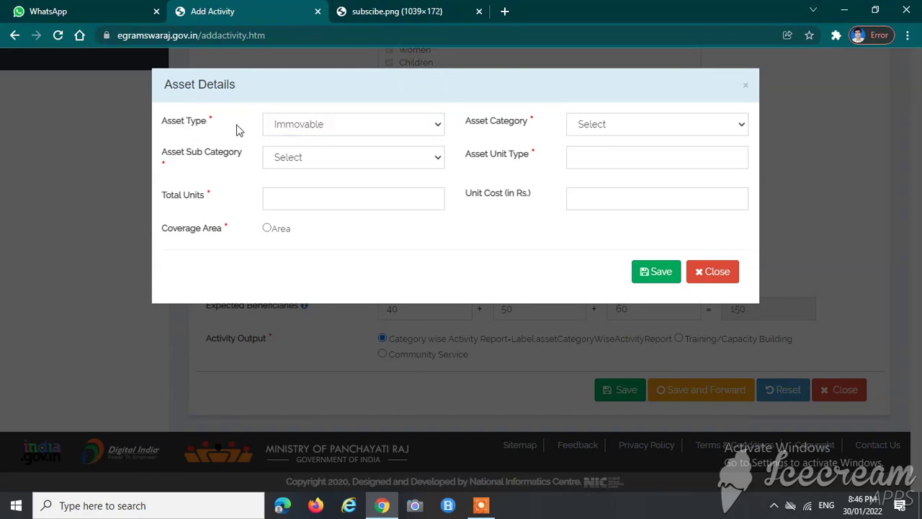
left_click(585, 127)
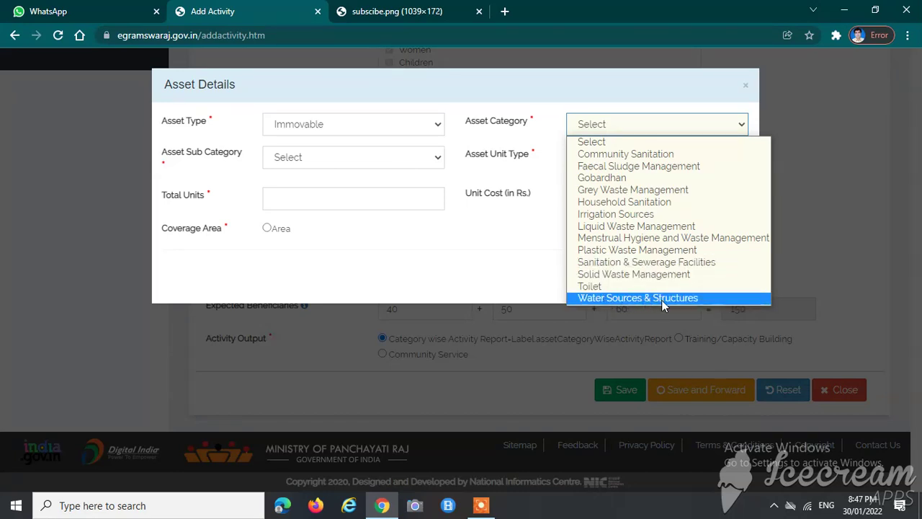
left_click(605, 154)
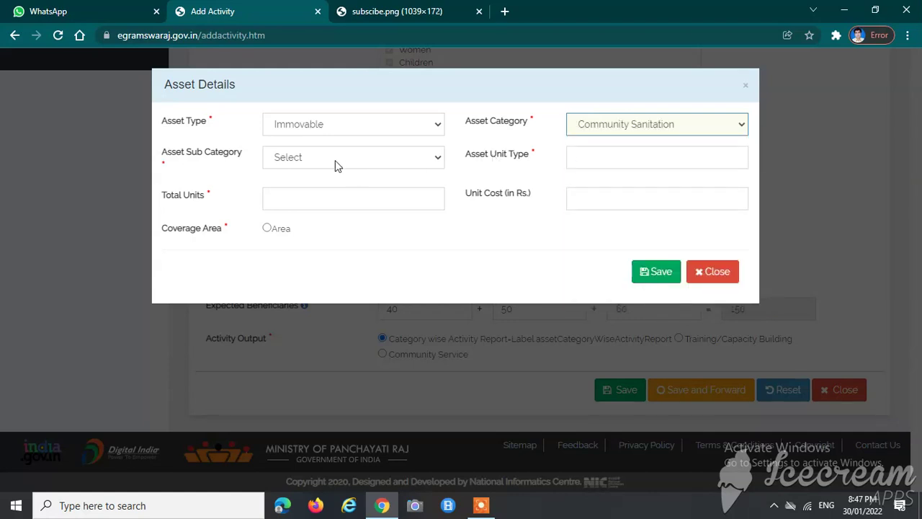
left_click(317, 158)
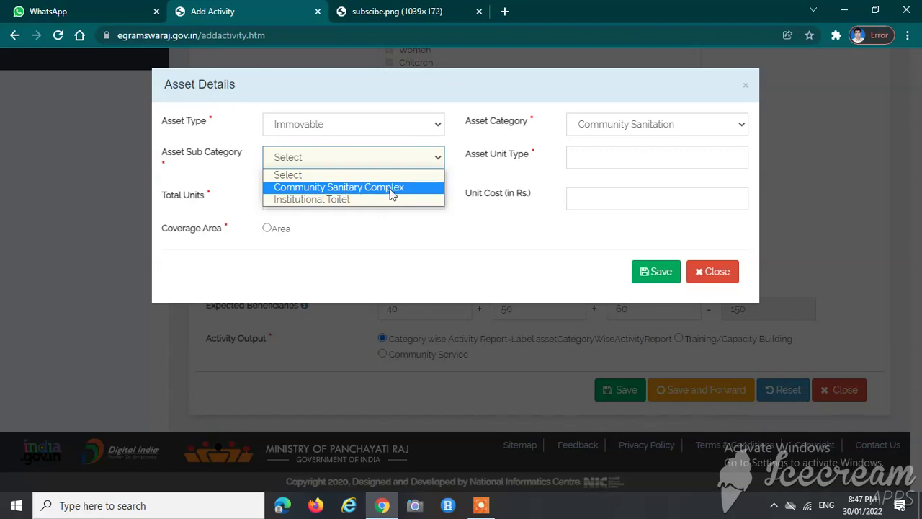
left_click(305, 189)
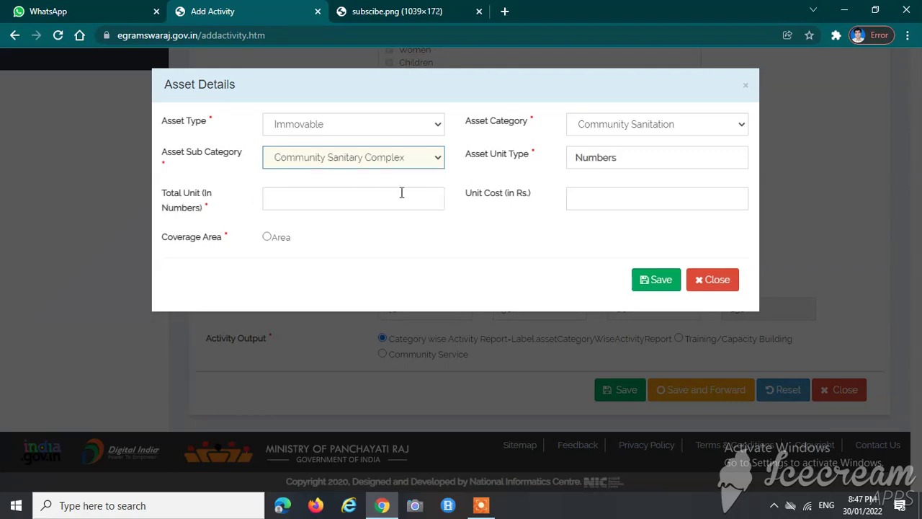
Set the asset's total units to 1 and its coverage area to Area
left_click(292, 199)
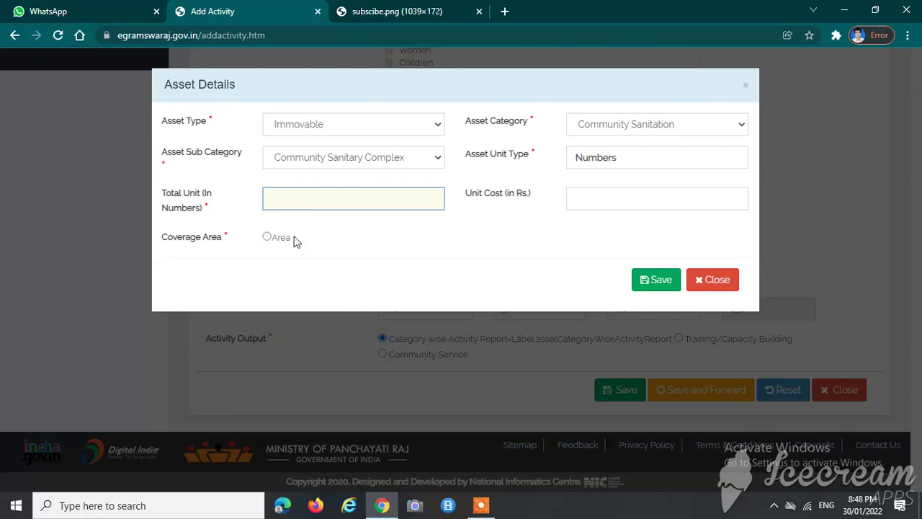
left_click(266, 236)
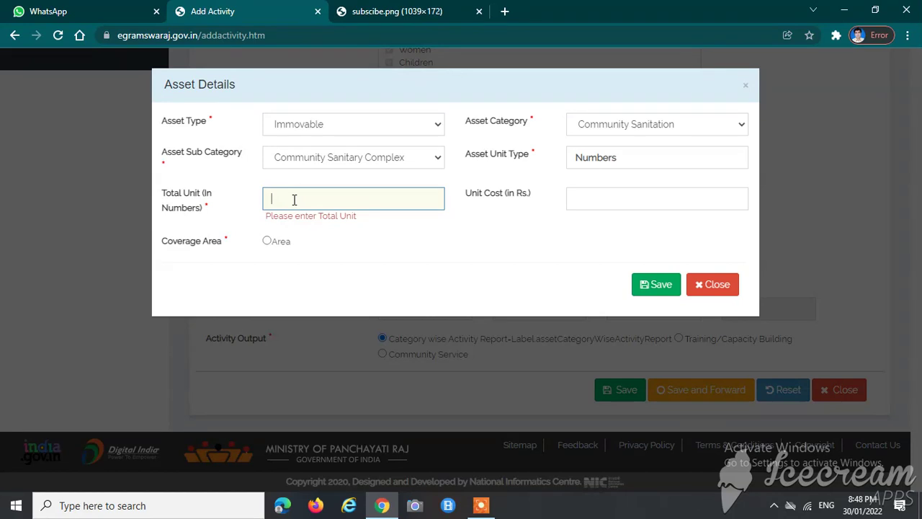
left_click(613, 196)
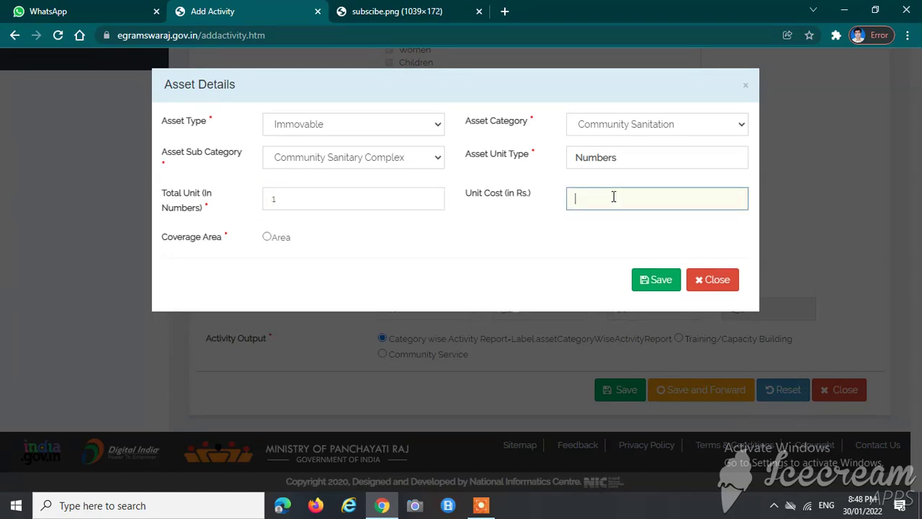
left_click(266, 238)
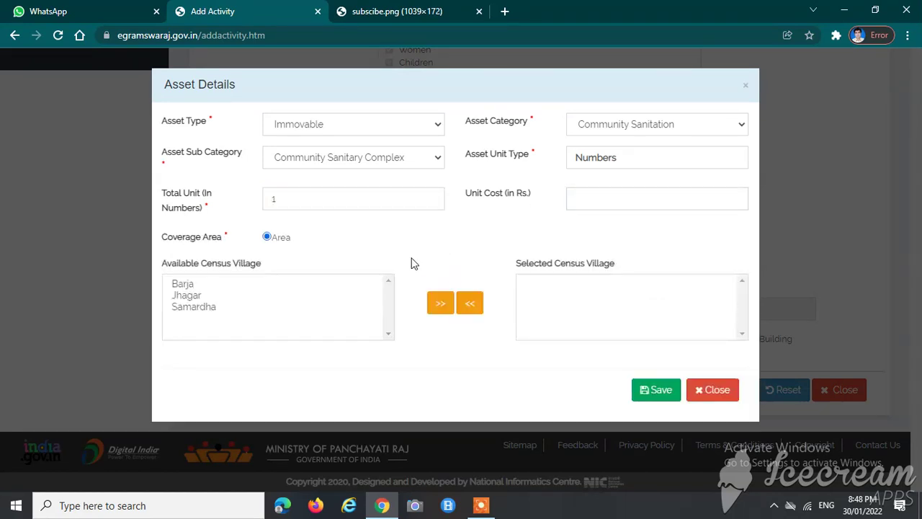
Add Barja to the selected census villages and go to its number-of-units entry
left_click(183, 286)
left_click(440, 304)
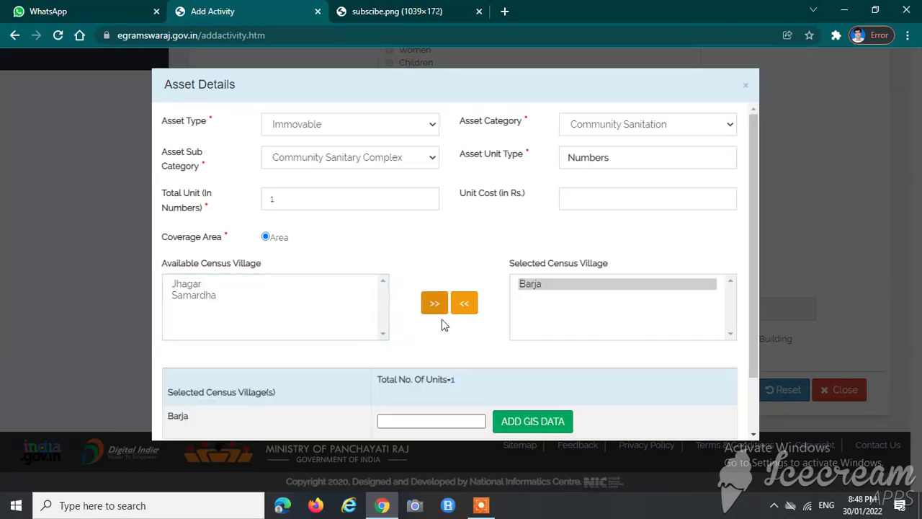
left_click(428, 419)
scroll(421, 420, "down", 2)
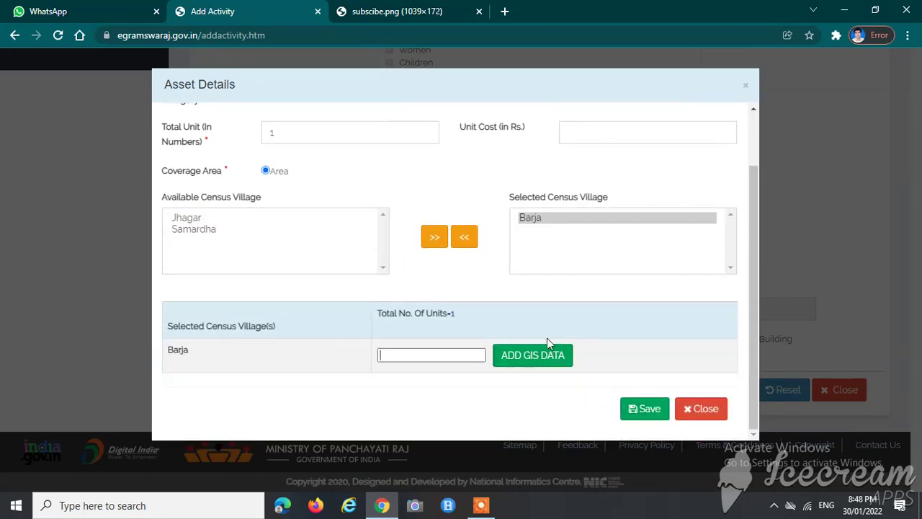
Change the asset category to Faecal Sludge Management and the sub category to Leach Pit
scroll(547, 345, "up", 2)
left_click(604, 127)
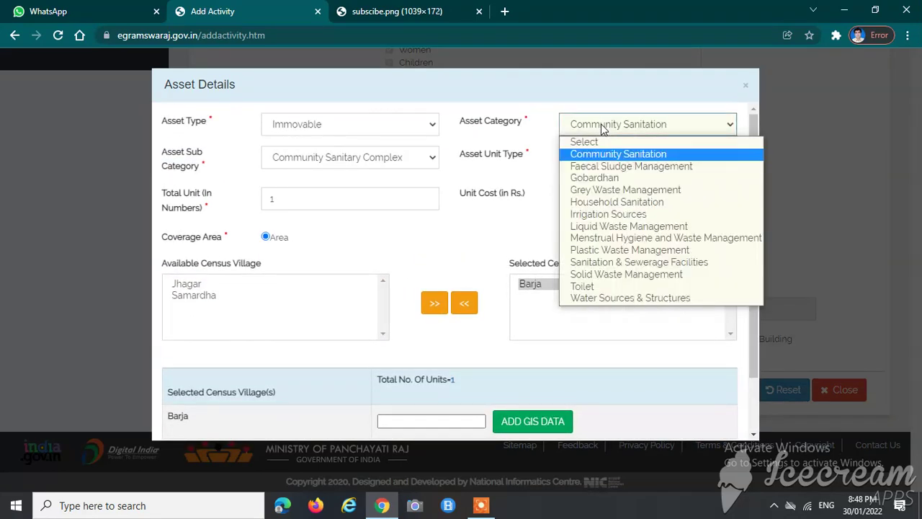
left_click(603, 167)
left_click(331, 160)
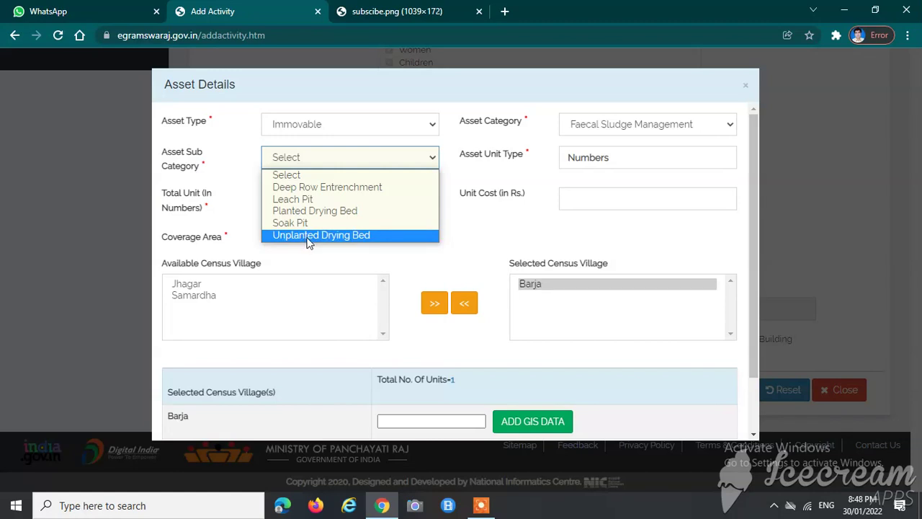
left_click(344, 201)
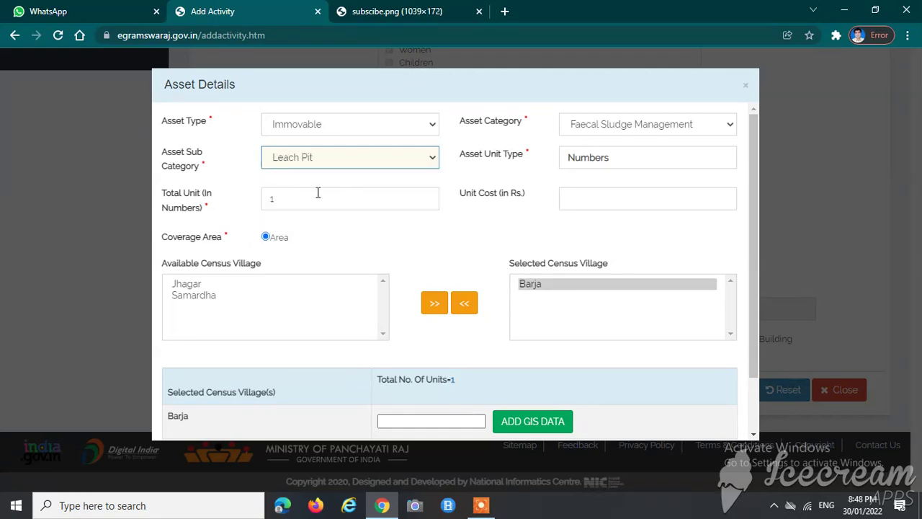
Examine the asset sub categories offered under the Gobardhan and Grey Waste Management categories
left_click(638, 126)
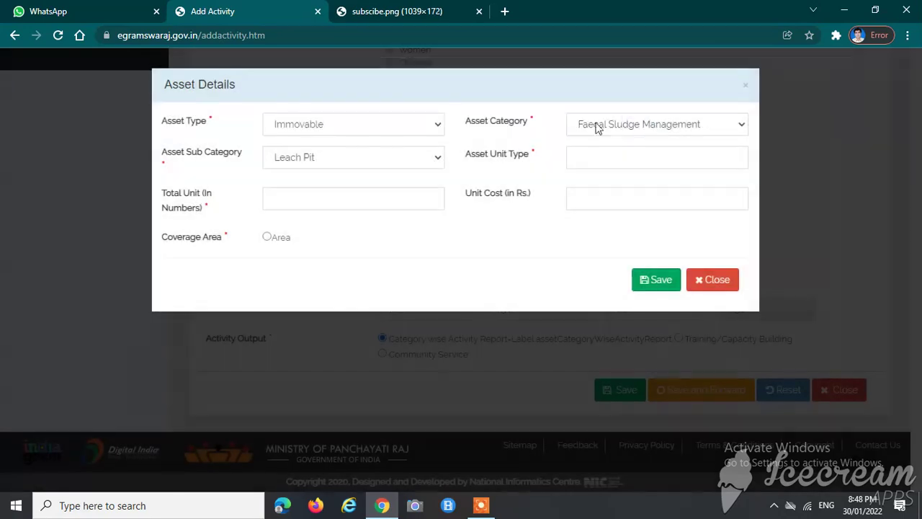
left_click(591, 128)
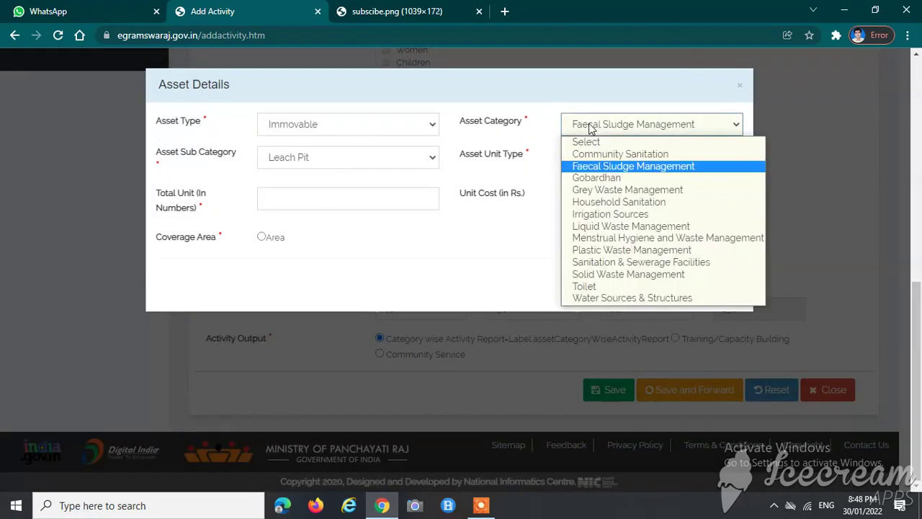
left_click(597, 177)
left_click(314, 159)
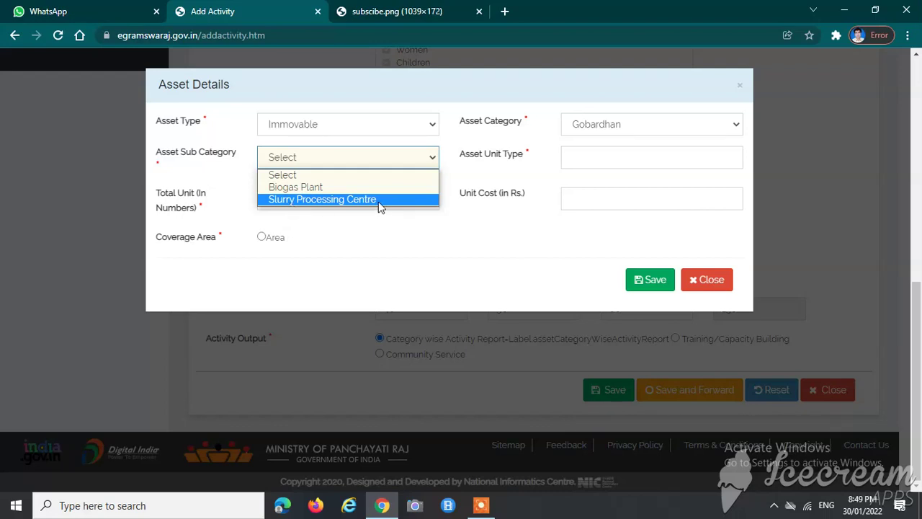
left_click(592, 123)
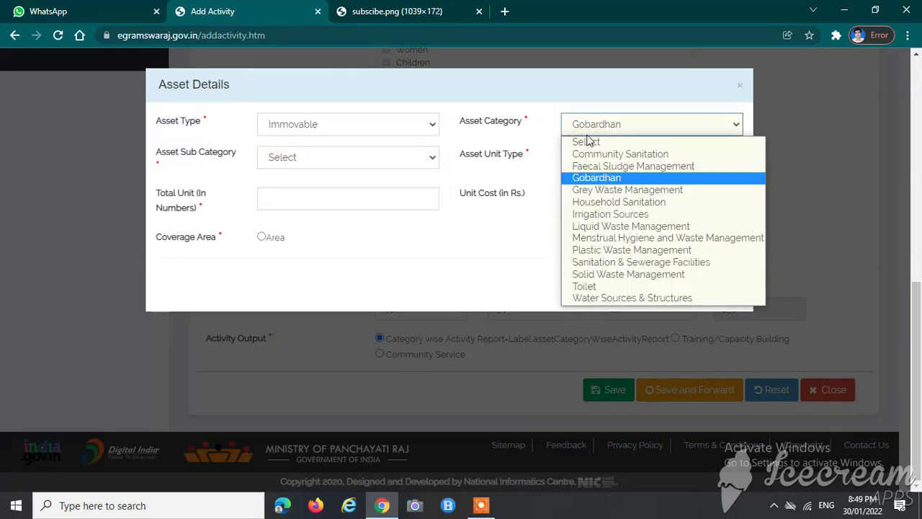
left_click(609, 190)
left_click(292, 156)
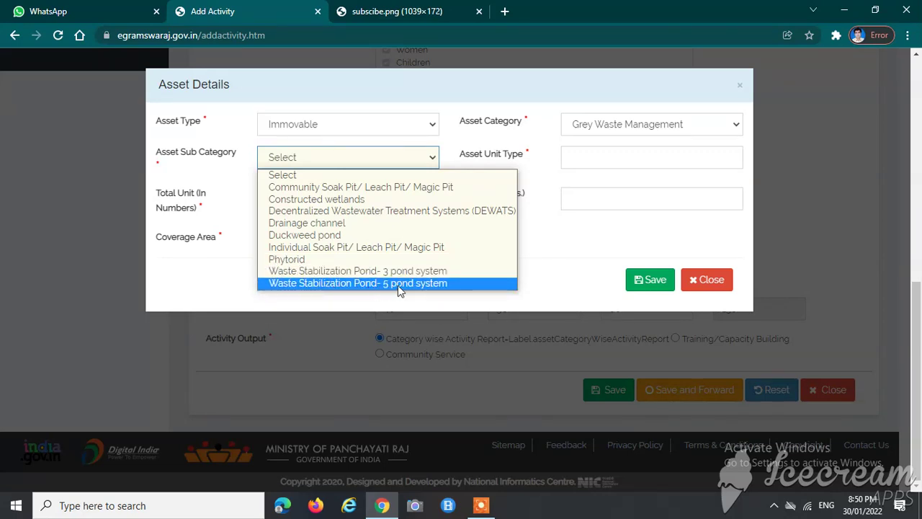
Examine the asset sub categories offered under the Household Sanitation and Irrigation Sources categories
left_click(597, 130)
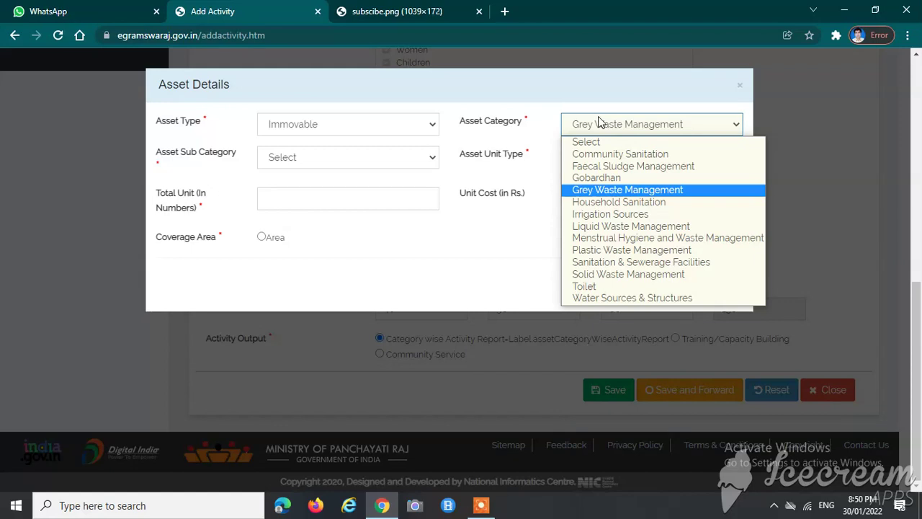
left_click(609, 202)
left_click(308, 163)
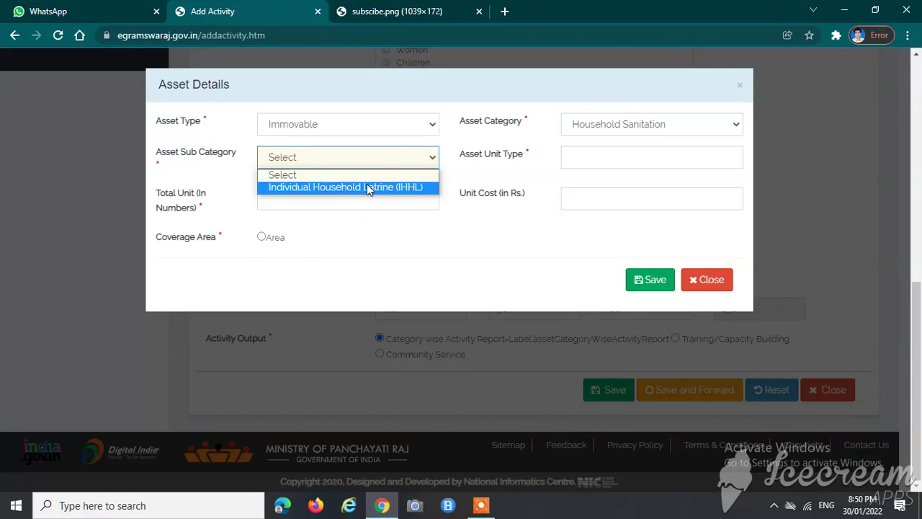
left_click(597, 124)
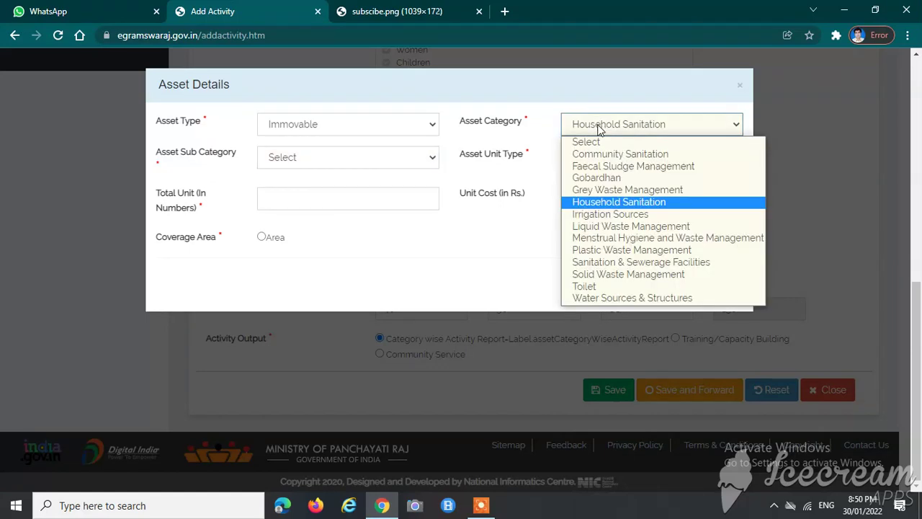
left_click(592, 218)
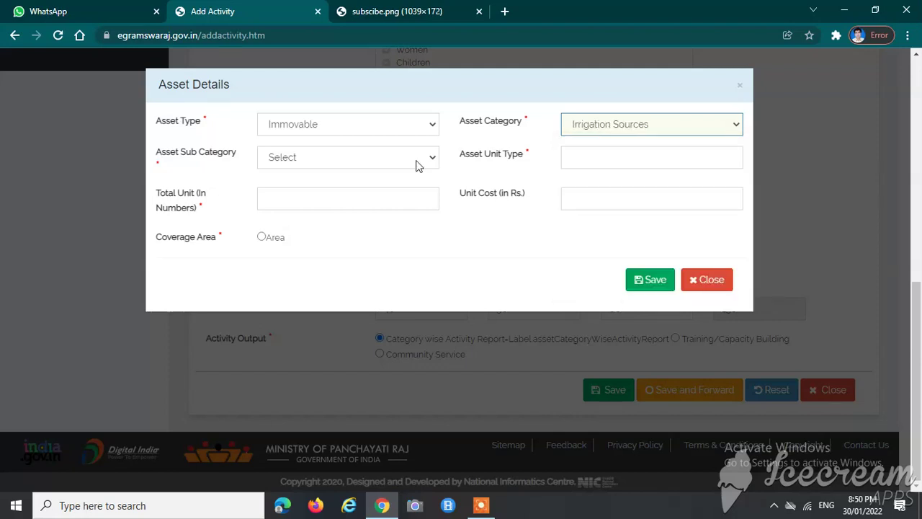
left_click(290, 157)
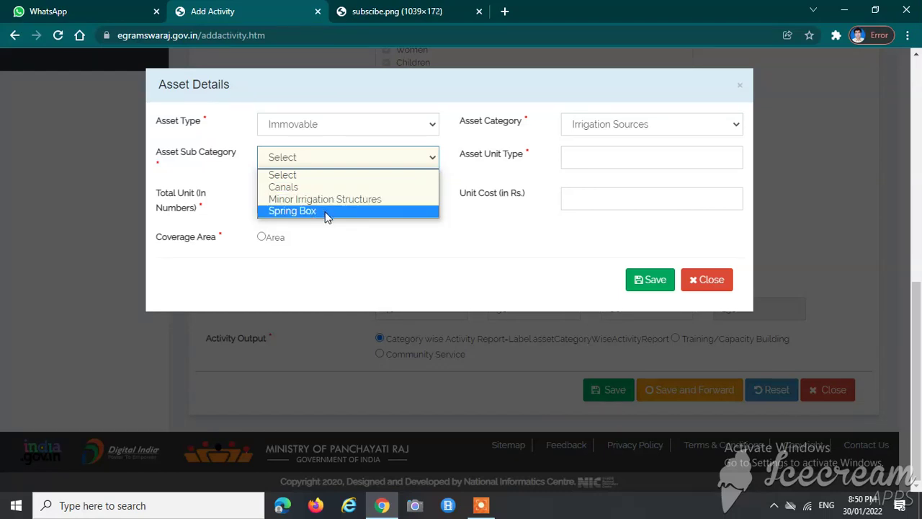
Examine the asset sub categories offered under Liquid Waste Management and Menstrual Hygiene and Waste Management
left_click(584, 125)
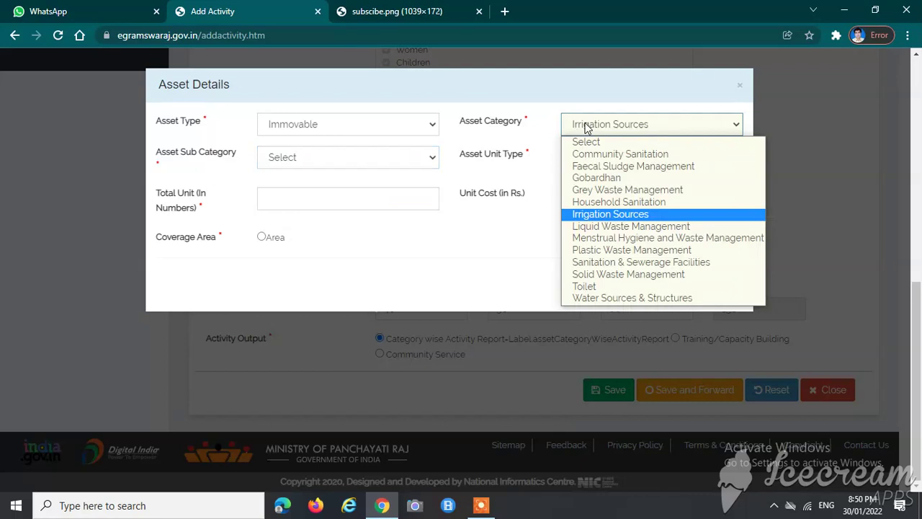
left_click(590, 226)
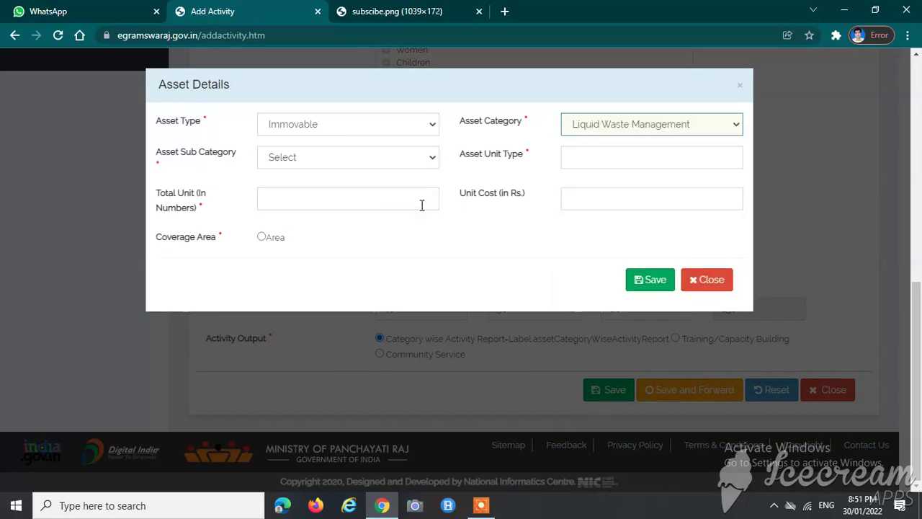
left_click(292, 158)
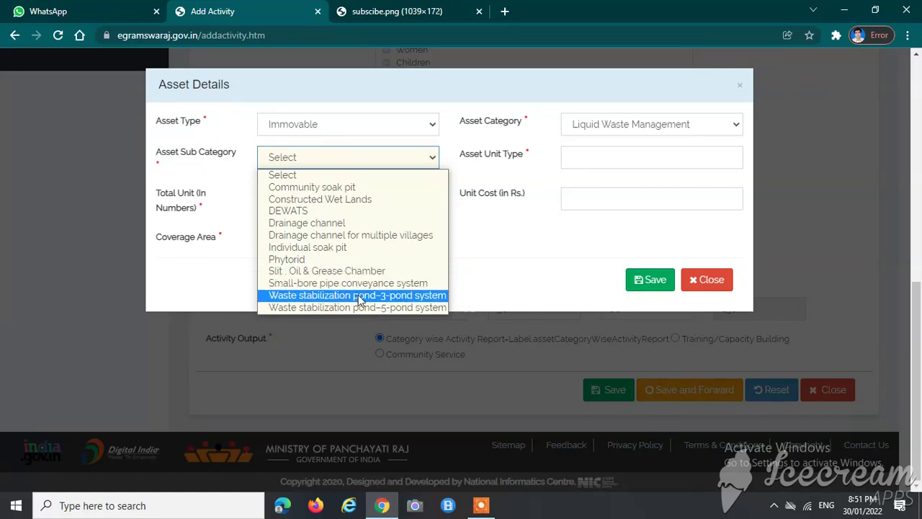
left_click(599, 130)
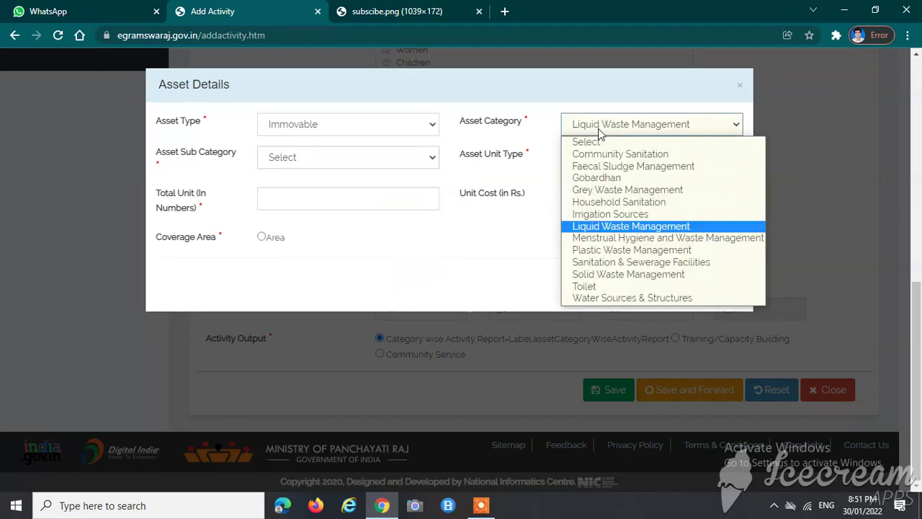
left_click(618, 239)
left_click(321, 161)
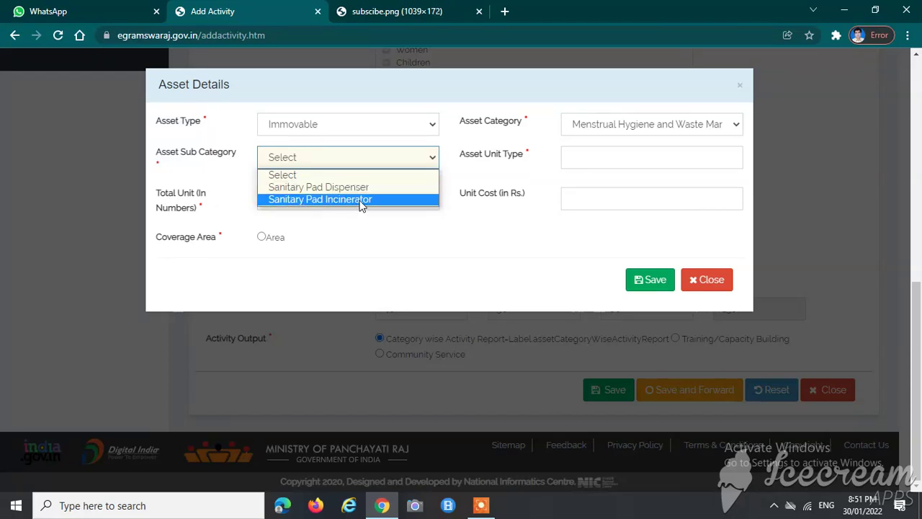
Examine the asset sub categories offered under Plastic Waste Management and Sanitation & Sewerage Facilities, reading the latter's full list
left_click(580, 131)
left_click(592, 249)
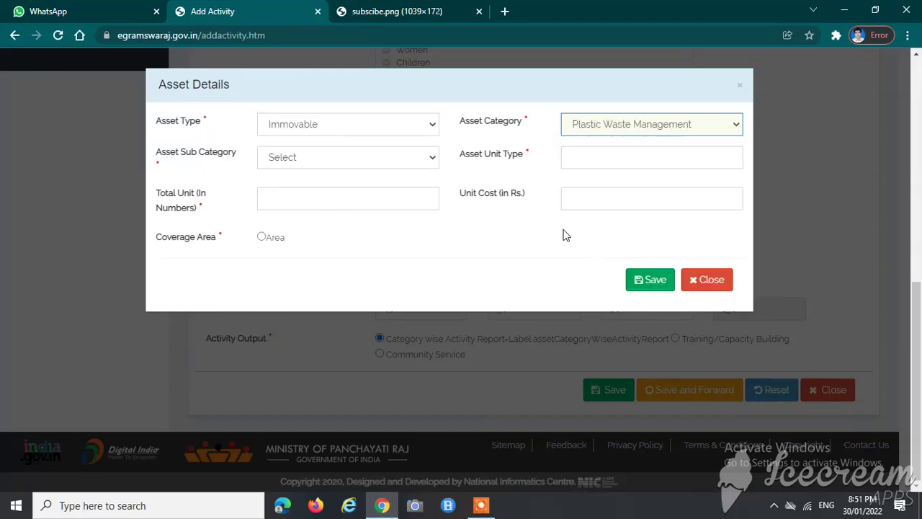
left_click(291, 160)
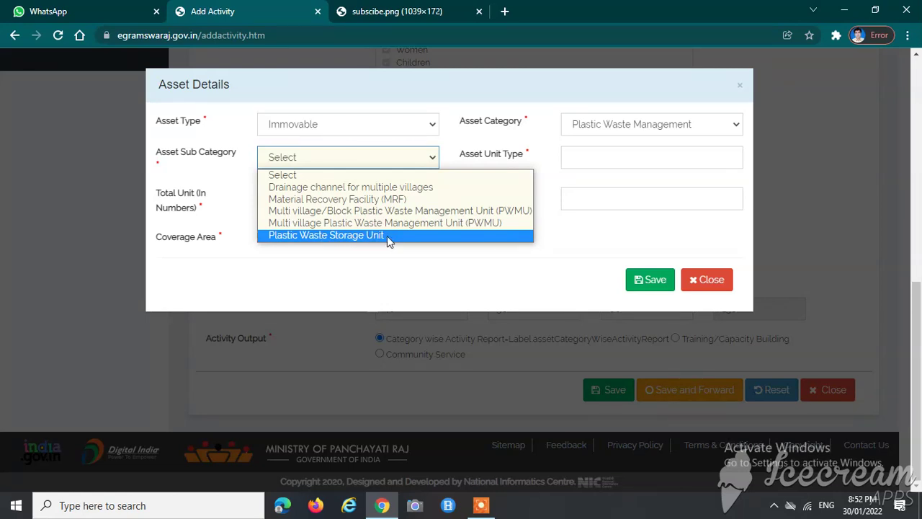
left_click(597, 126)
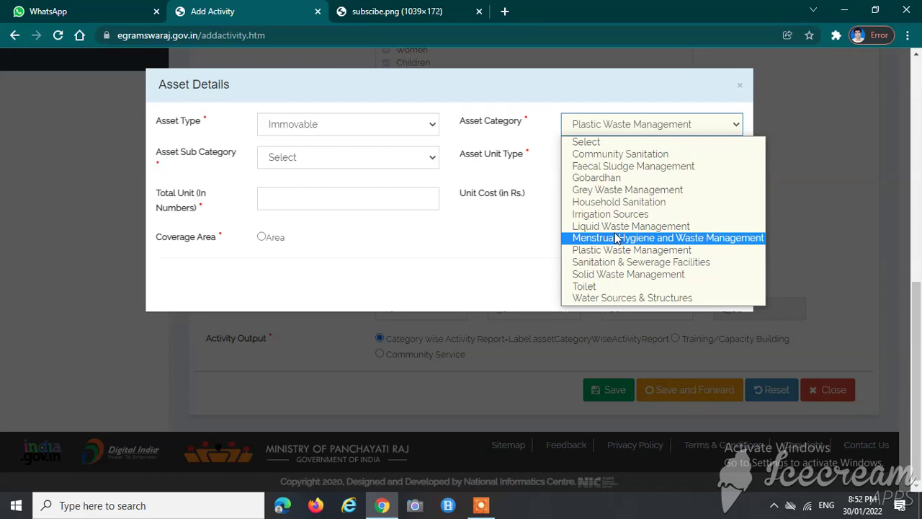
left_click(585, 265)
left_click(308, 159)
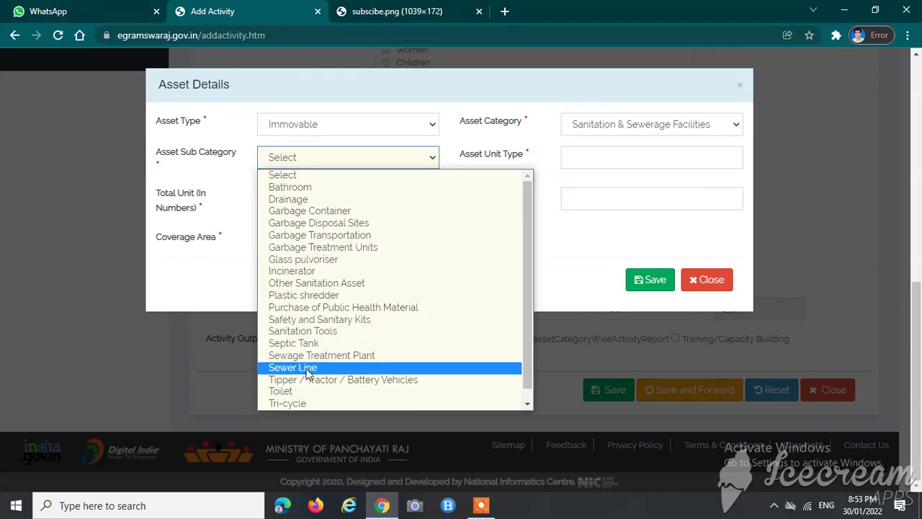
scroll(311, 373, "down", 1)
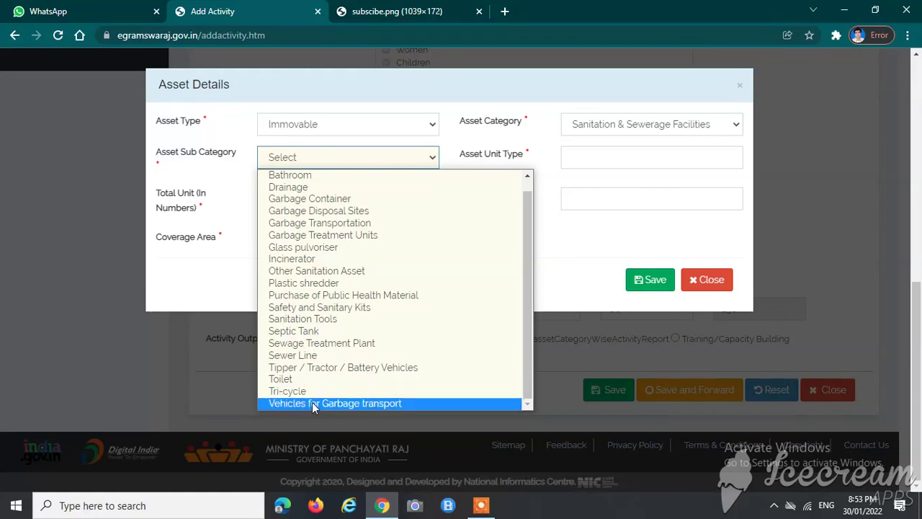
scroll(409, 375, "up", 1)
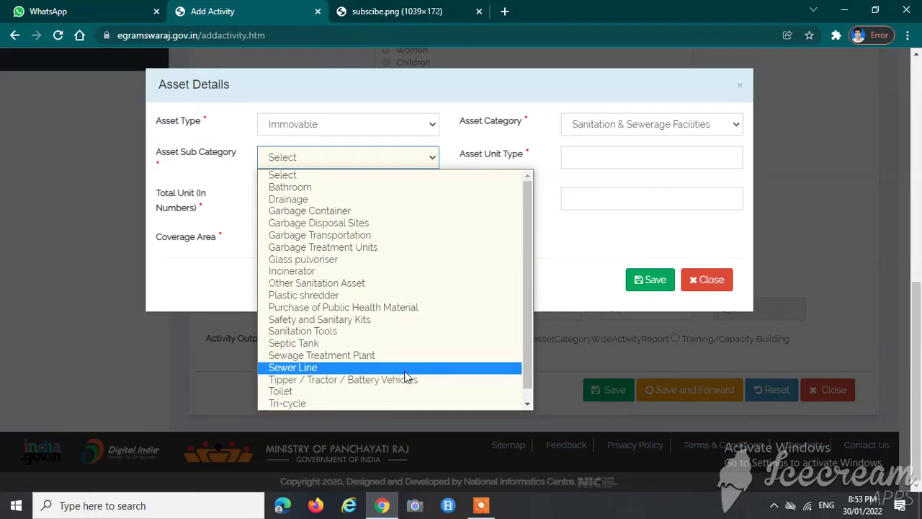
Examine the asset sub categories offered under the Solid Waste Management and Toilet categories
left_click(580, 126)
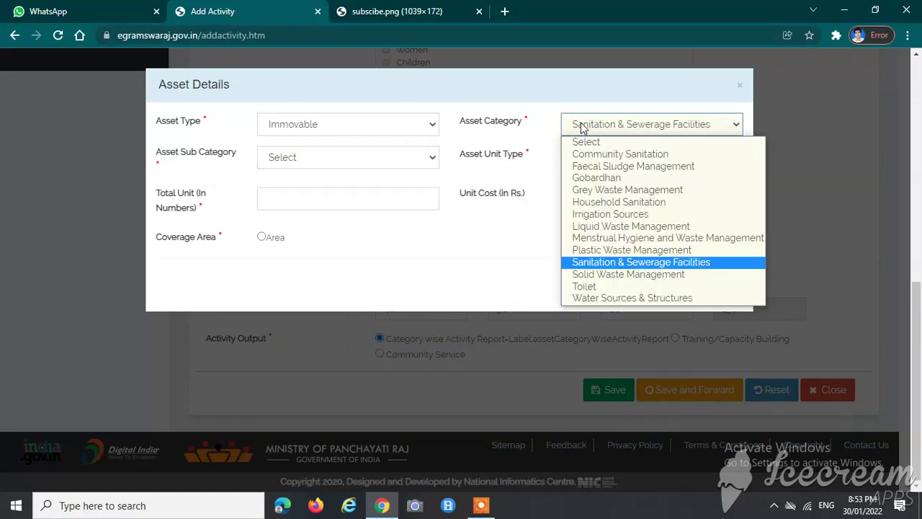
left_click(598, 273)
left_click(279, 157)
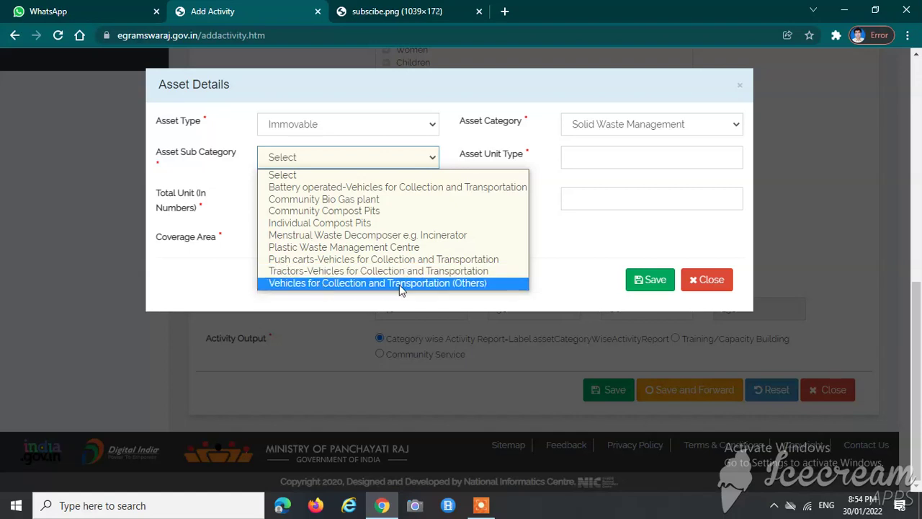
left_click(595, 125)
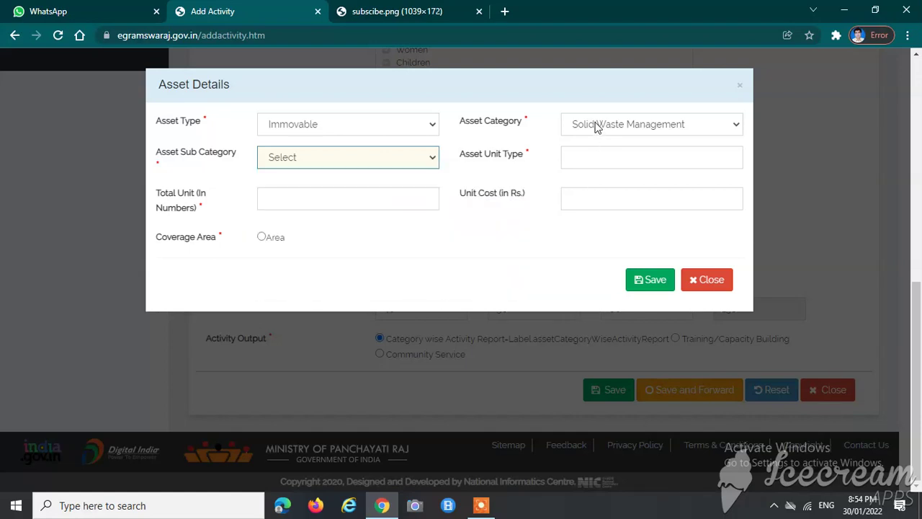
left_click(596, 126)
left_click(595, 286)
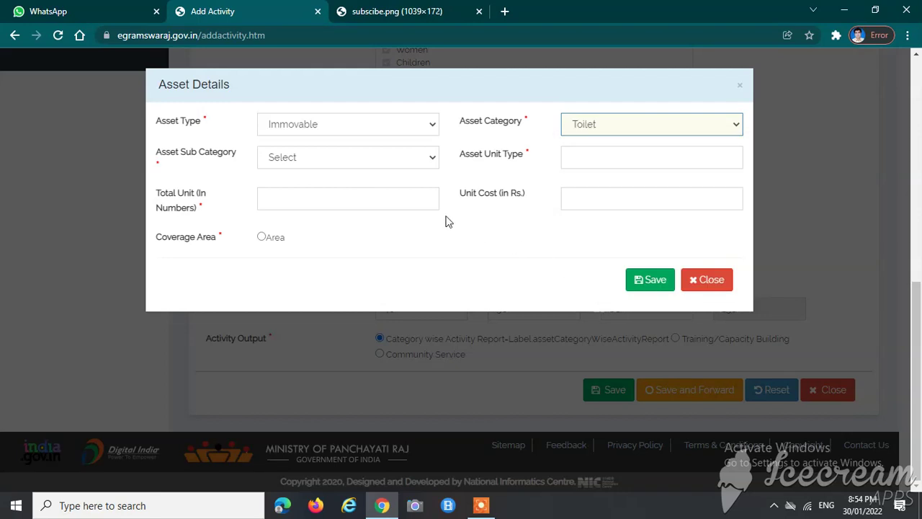
left_click(293, 164)
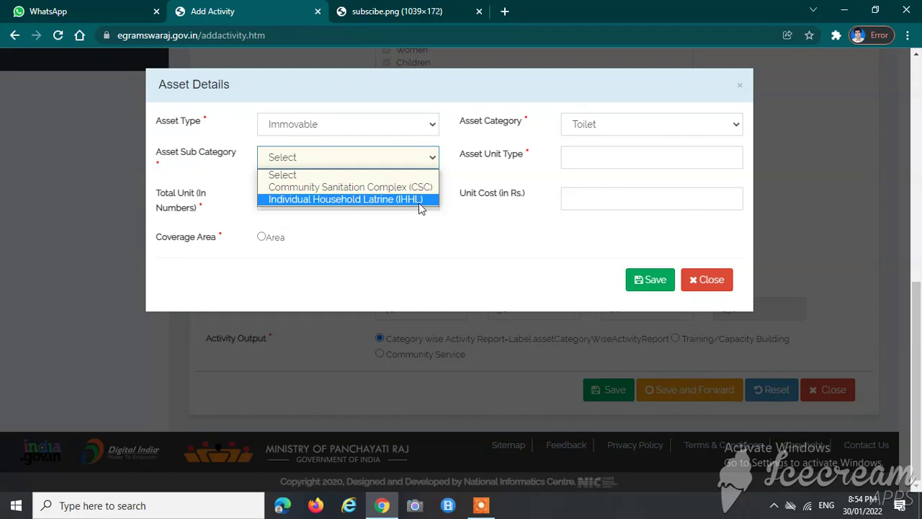
Examine the asset sub categories offered under Water Sources & Structures and close the asset details without saving
left_click(586, 123)
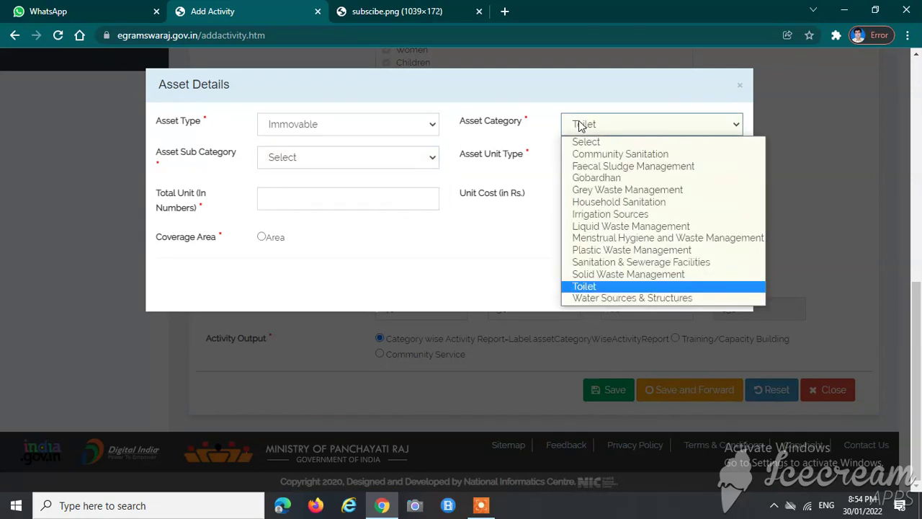
left_click(609, 298)
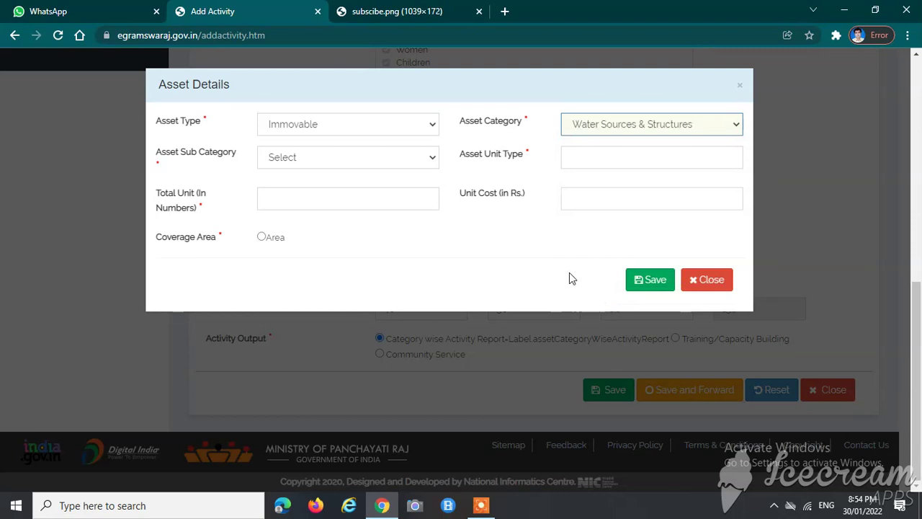
left_click(300, 156)
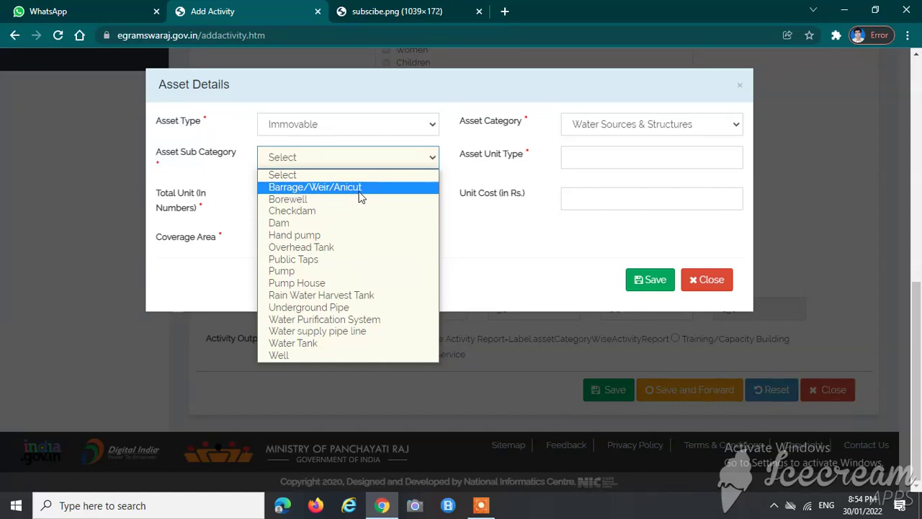
left_click(332, 166)
left_click(589, 127)
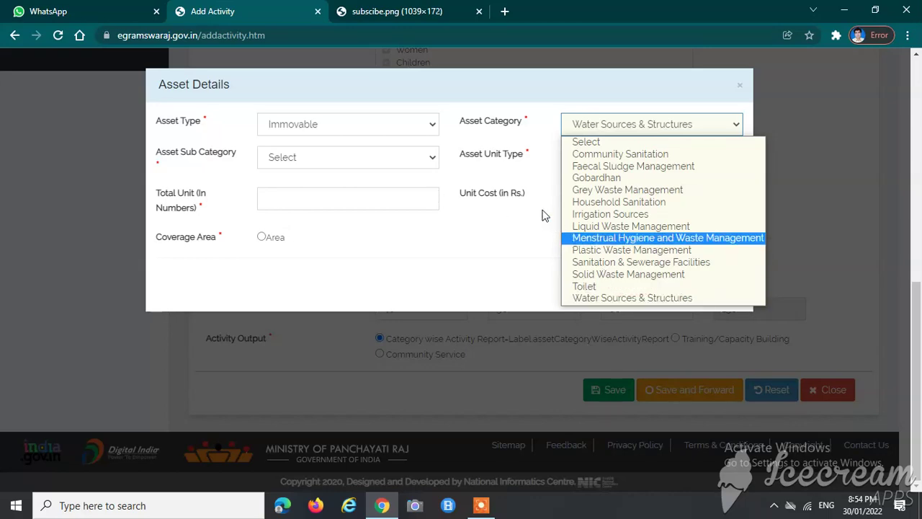
left_click(515, 277)
left_click(716, 280)
Change the activity's focus area to Drinking water and its activity type to Public Works
scroll(505, 269, "up", 10)
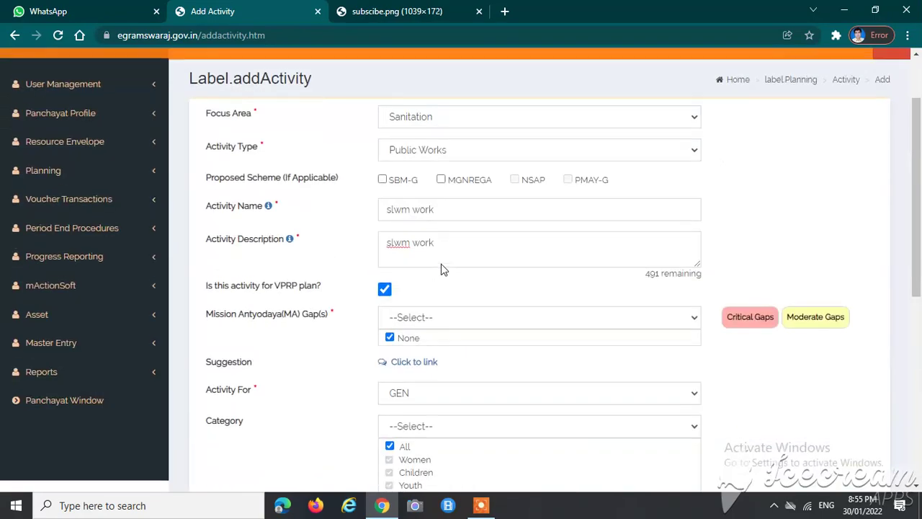
scroll(441, 266, "up", 2)
left_click(415, 208)
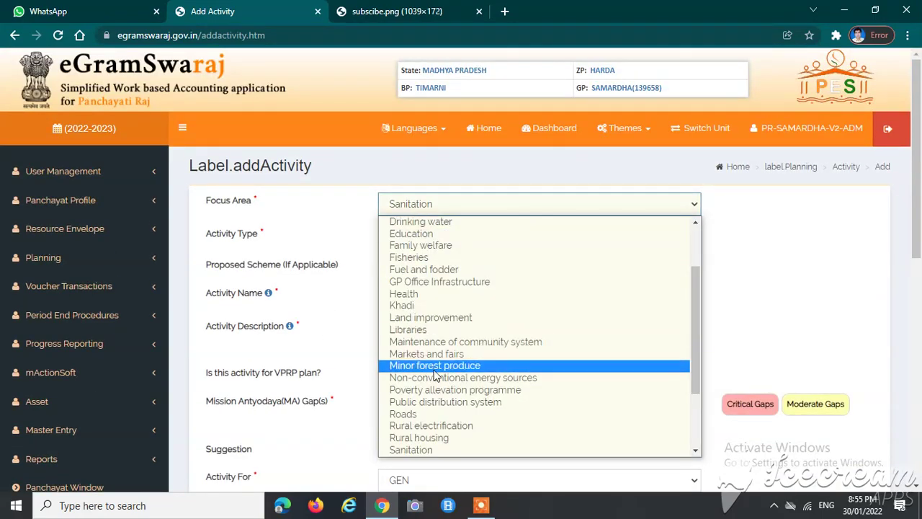
key("d")
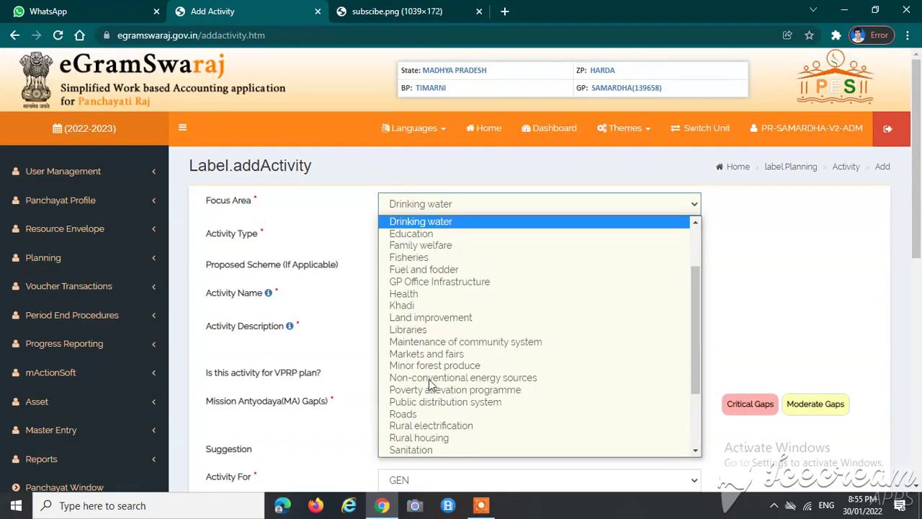
left_click(430, 378)
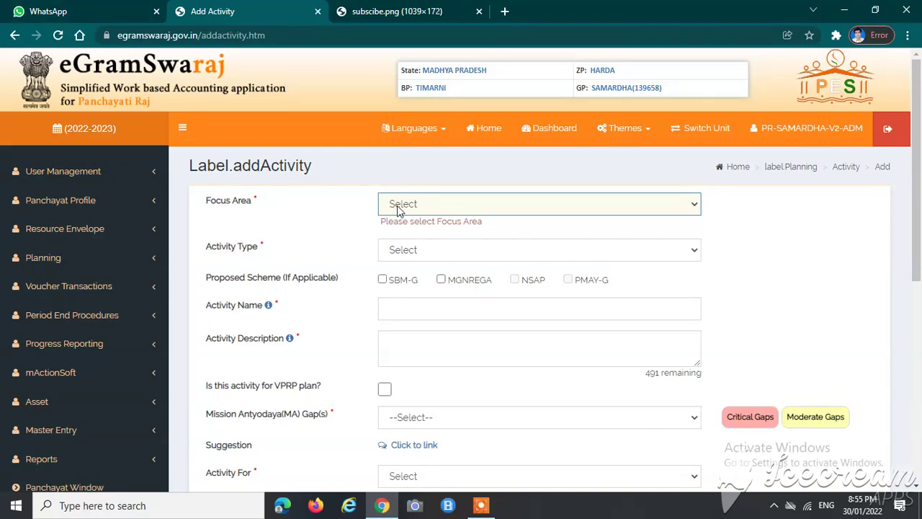
left_click(441, 207)
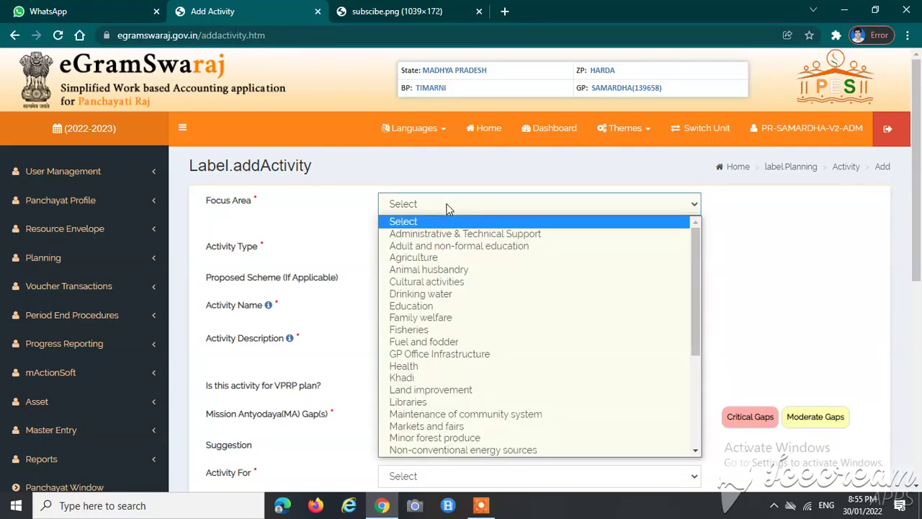
key("d")
key("Return")
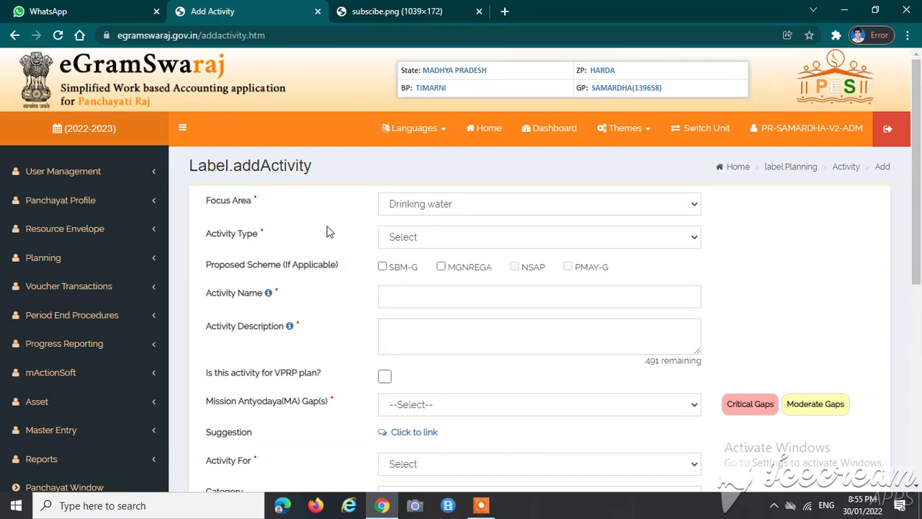
left_click(407, 244)
left_click(409, 267)
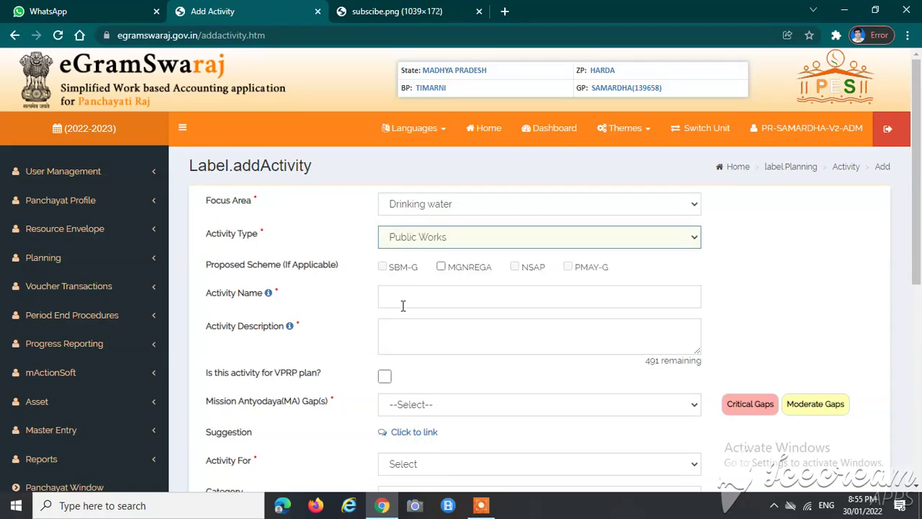
left_click(403, 299)
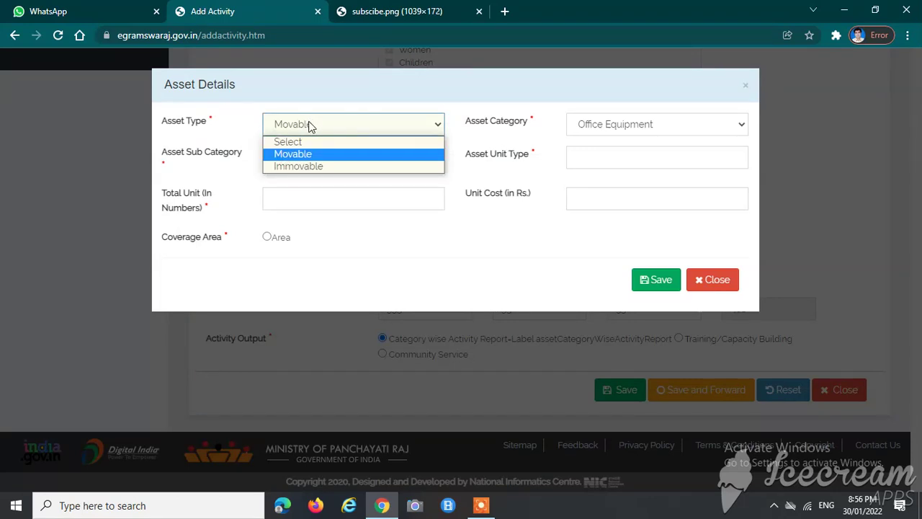
Examine the Immovable asset categories for the Drinking water activity and the sub categories under Water Sources & Structures
left_click(321, 165)
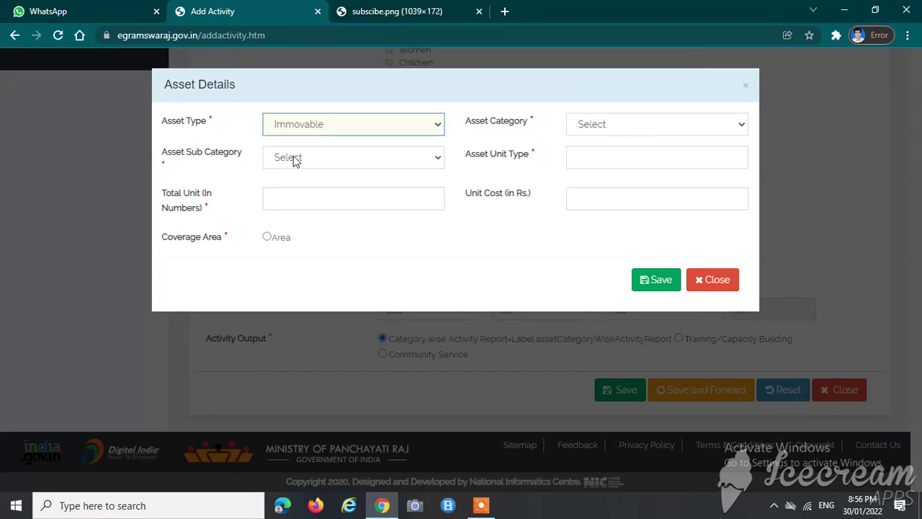
left_click(614, 128)
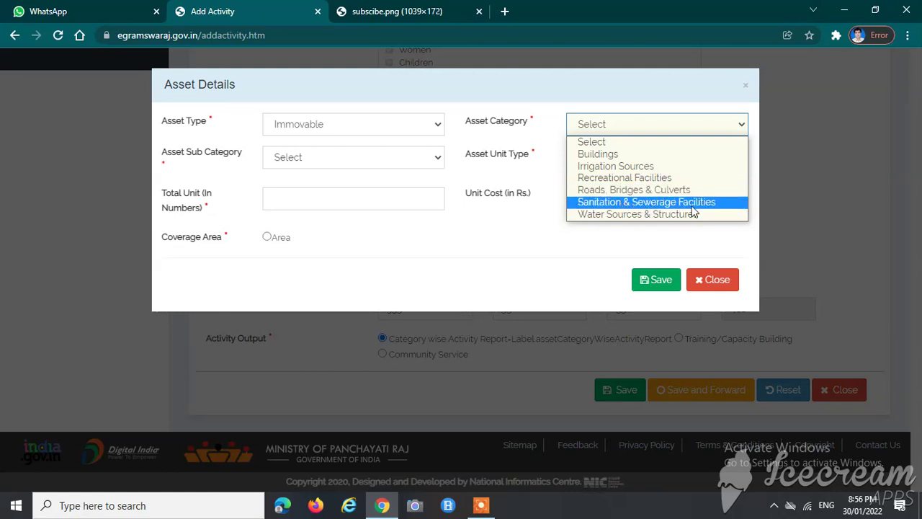
left_click(605, 216)
left_click(303, 155)
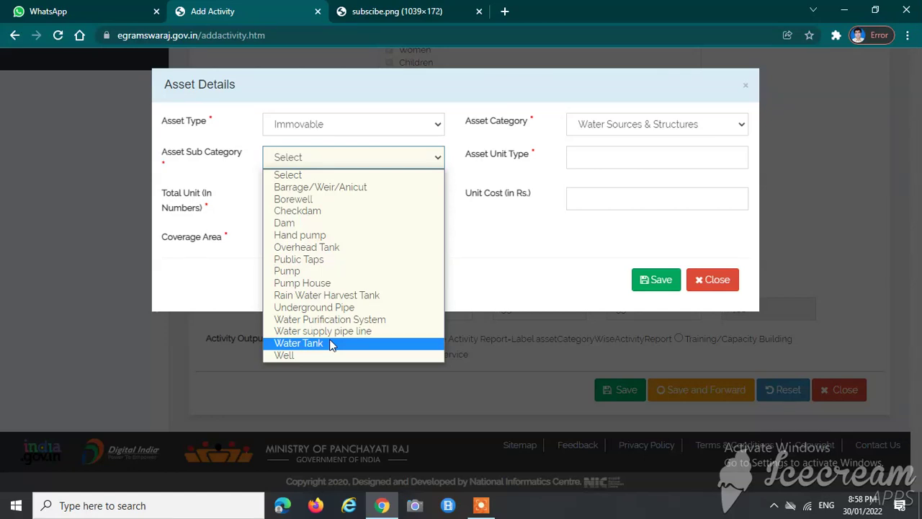
left_click(485, 218)
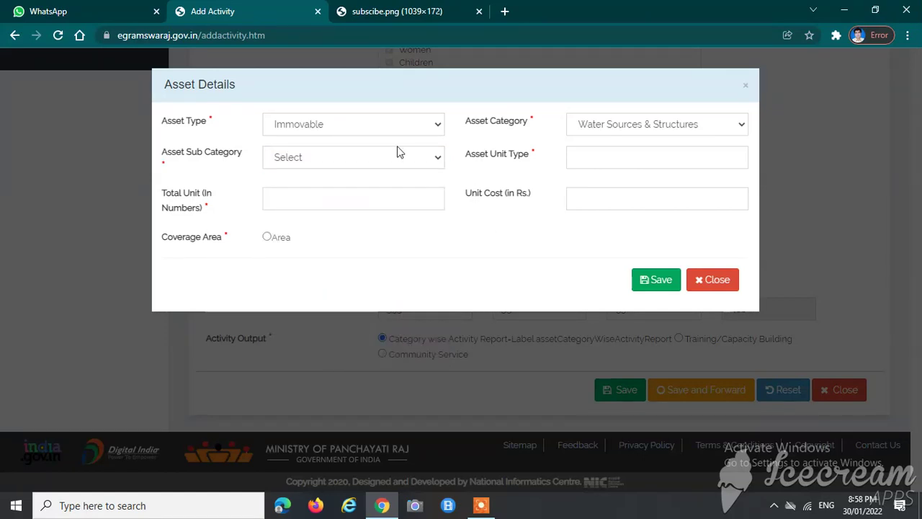
Switch the asset type to Movable and examine the sub categories offered under Computers and peripherals
left_click(330, 134)
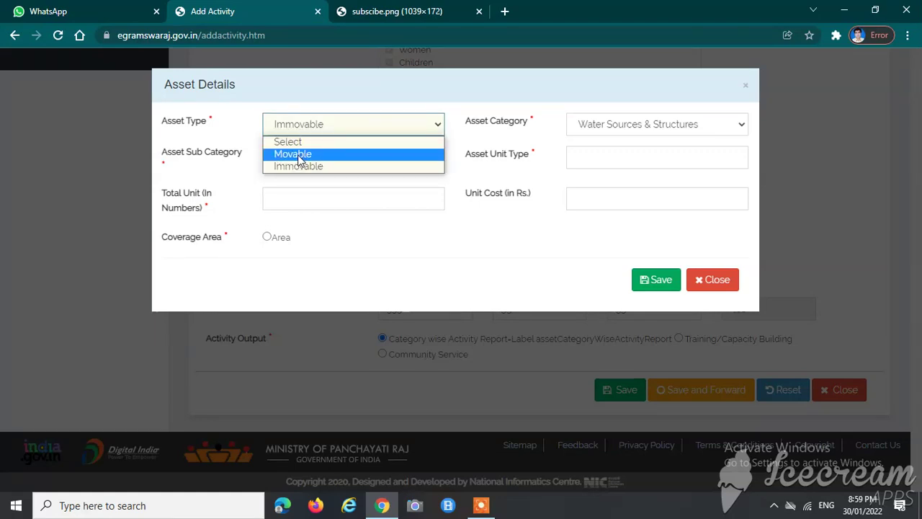
left_click(304, 154)
left_click(496, 143)
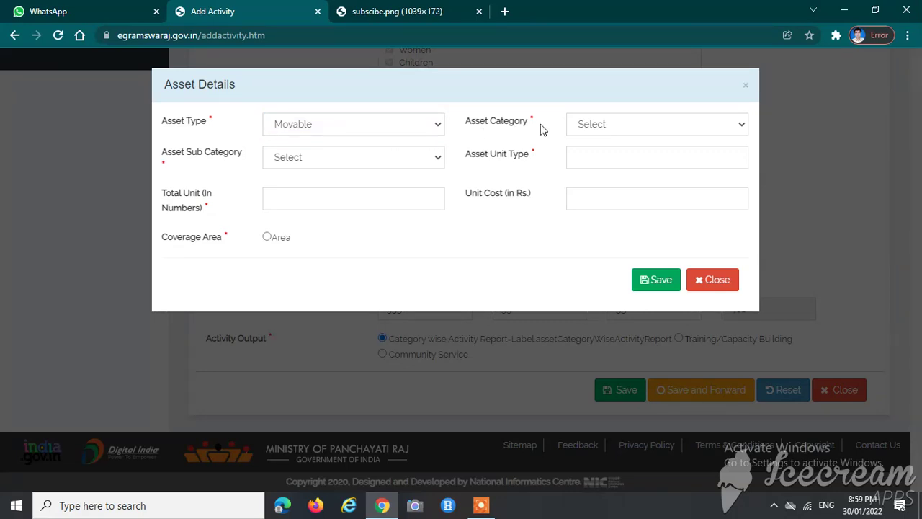
left_click(580, 125)
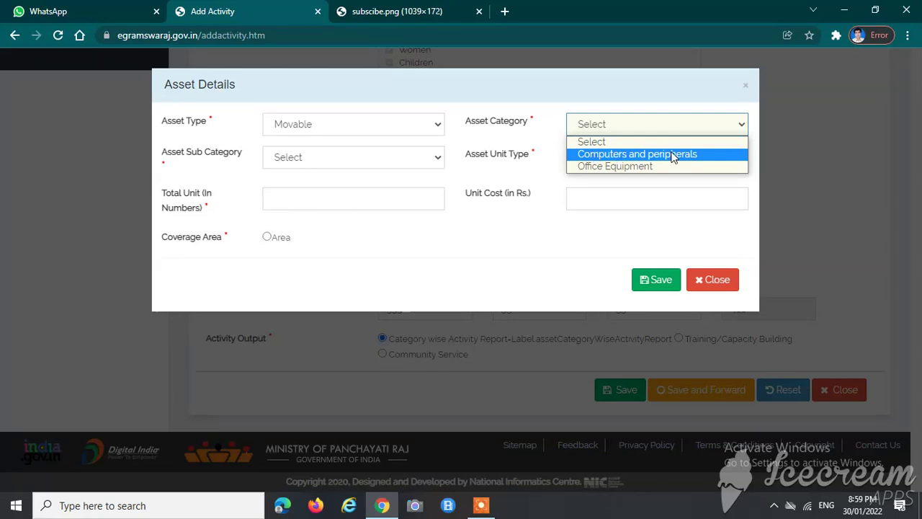
left_click(632, 154)
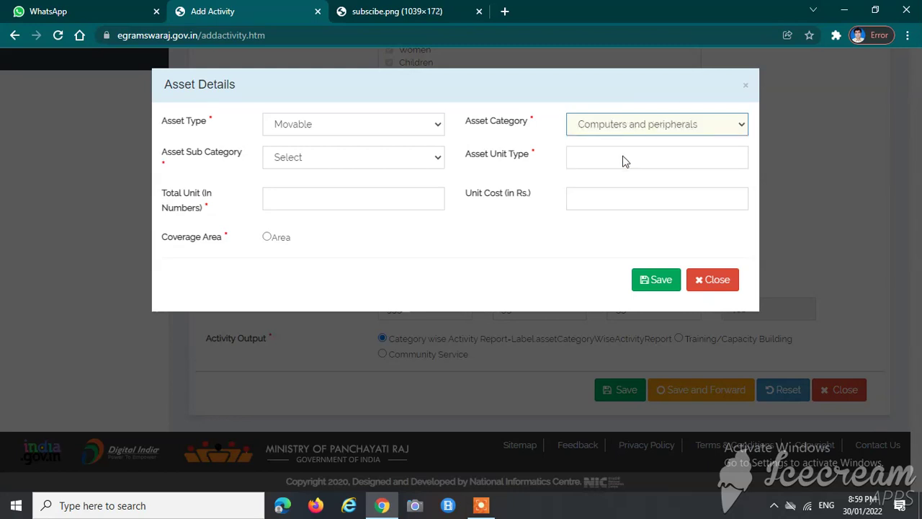
left_click(298, 160)
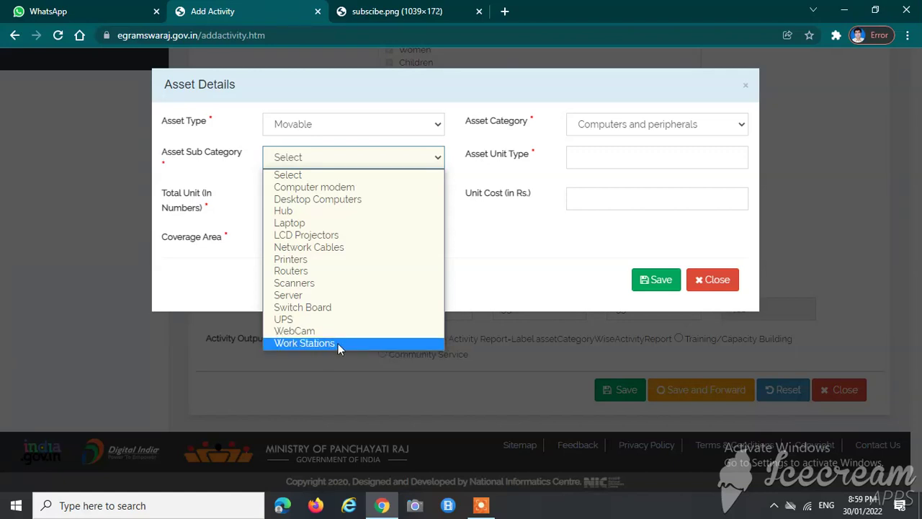
left_click(381, 160)
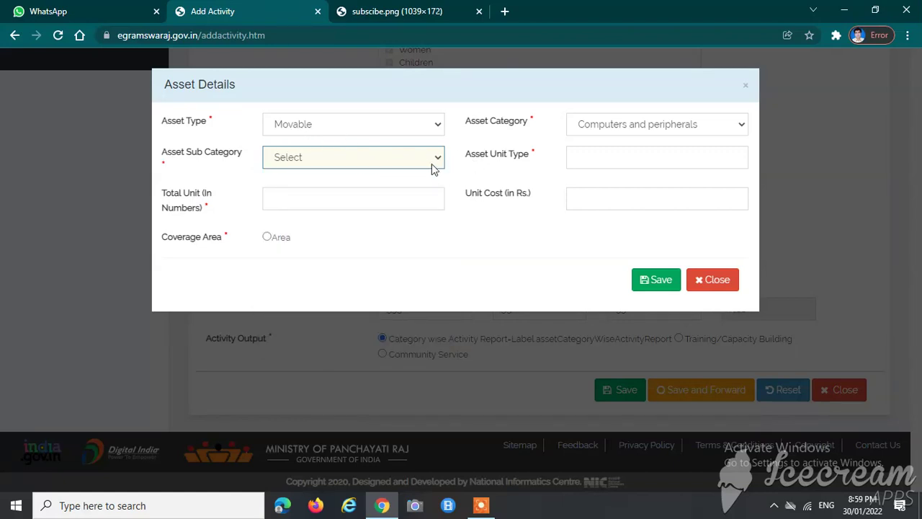
Examine the Movable asset sub categories offered under Office Equipment
left_click(591, 128)
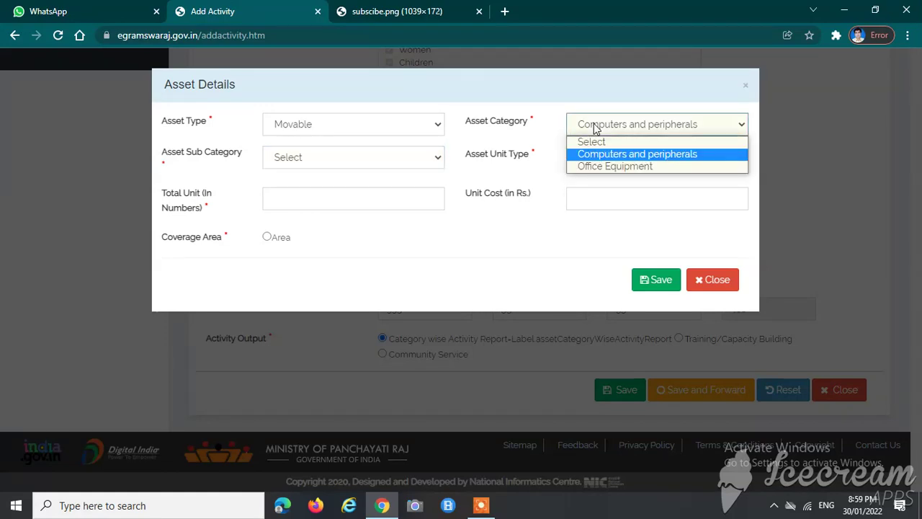
left_click(596, 166)
left_click(291, 160)
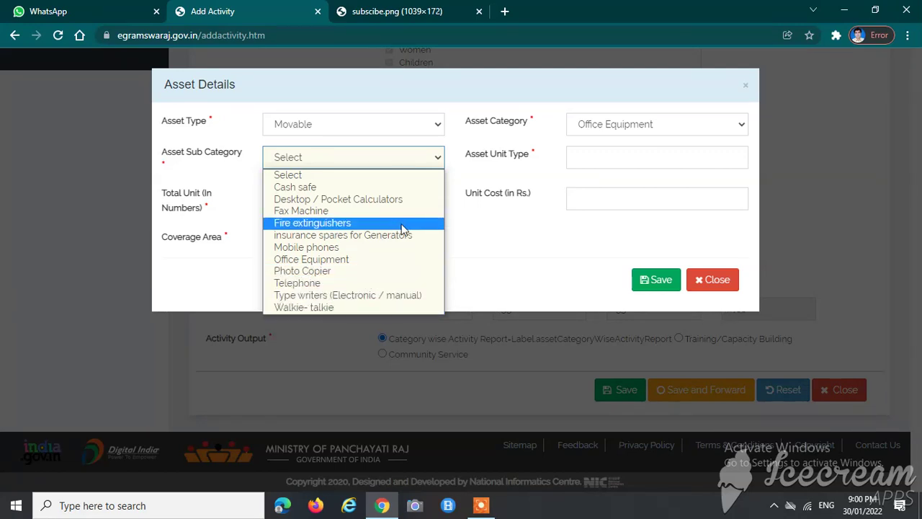
left_click(569, 137)
Recheck the Movable asset type's category choices and close the asset details without saving
left_click(585, 128)
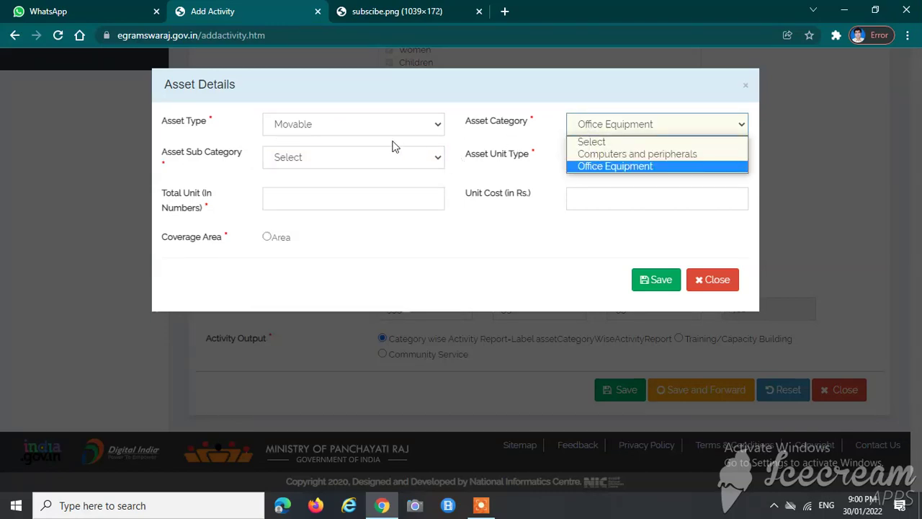
left_click(414, 128)
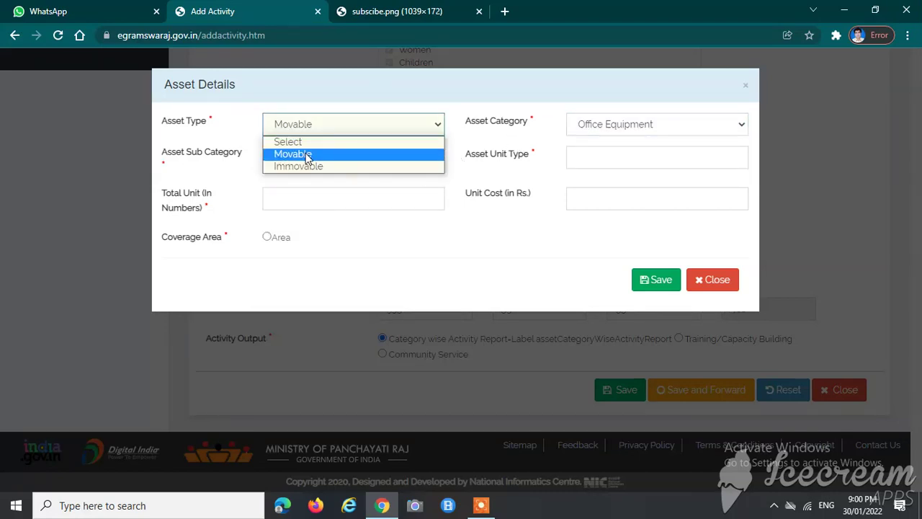
left_click(308, 154)
left_click(572, 126)
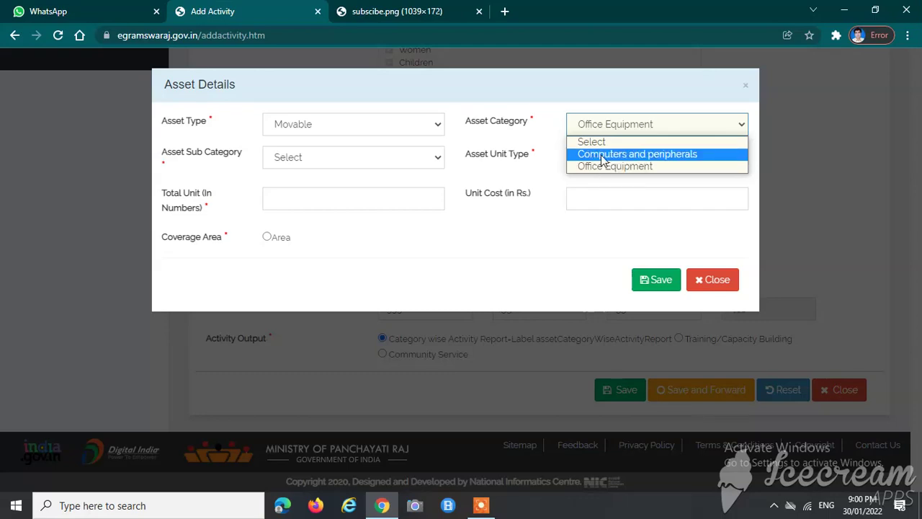
left_click(504, 259)
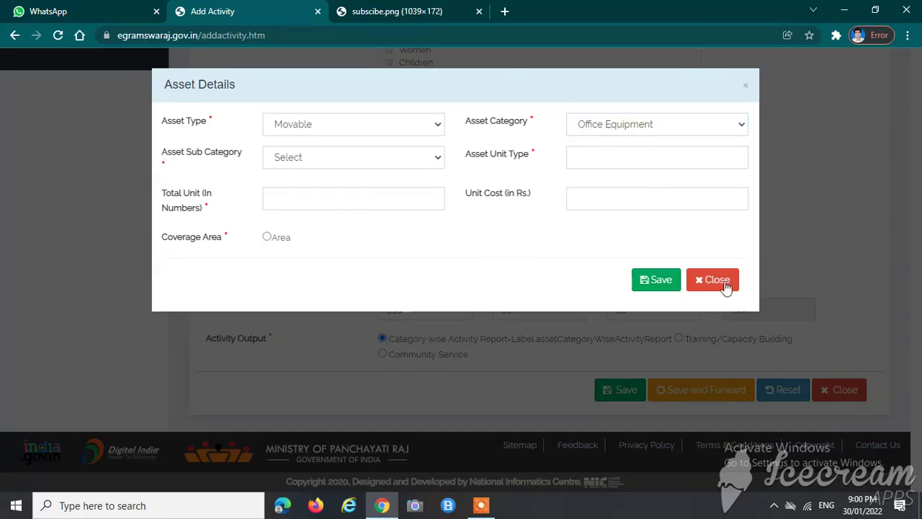
left_click(724, 285)
Clear the activity's focus area selection and set the focus area to Sanitation
scroll(396, 291, "up", 10)
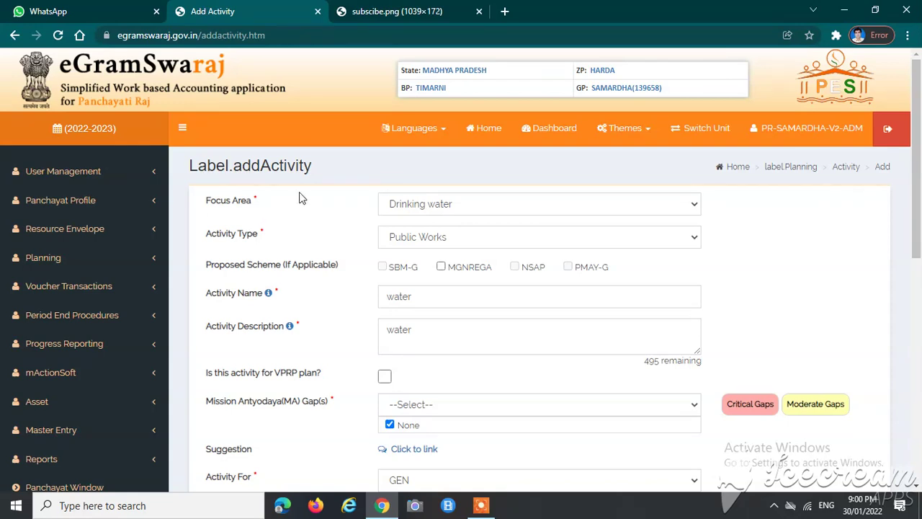
left_click(399, 206)
key("s")
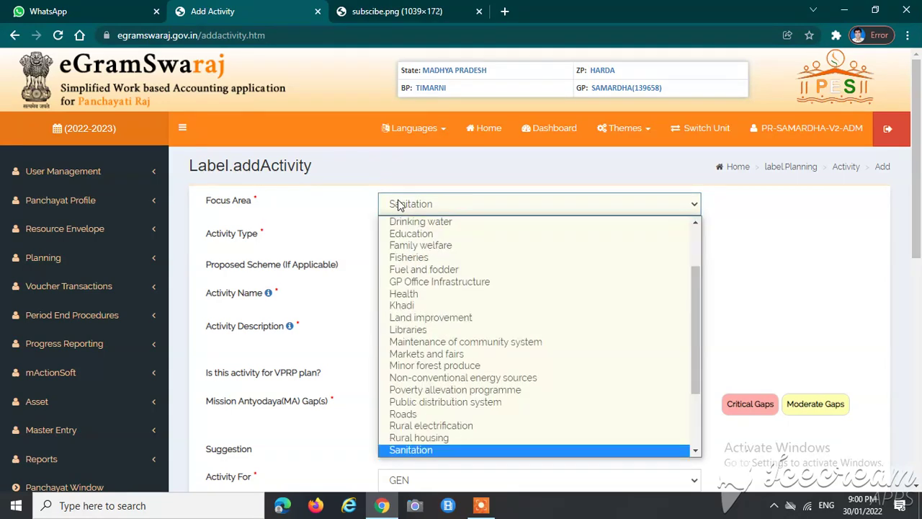
key("Home")
key("Return")
left_click(399, 205)
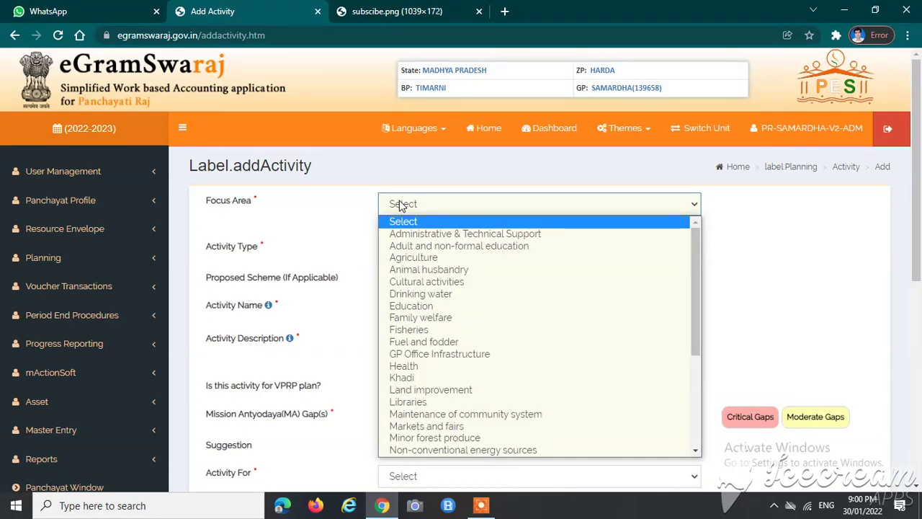
key("s")
key("Return")
left_click(333, 244)
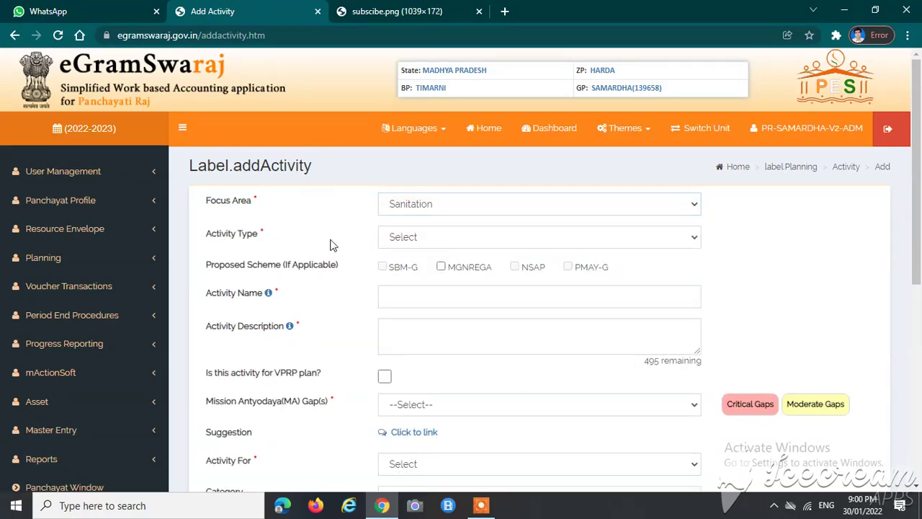